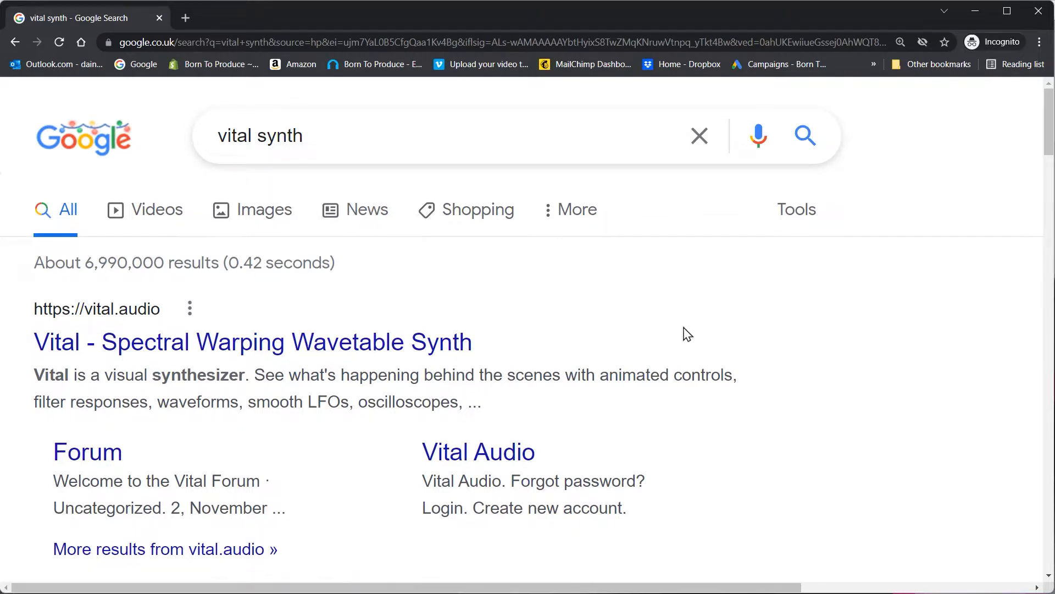
# Step: Open the Vital wavetable synth site from the search results and find its Get Vital pricing section
pyautogui.moveTo(371, 140); pyautogui.dragTo(212, 141)
pyautogui.click(766, 294)
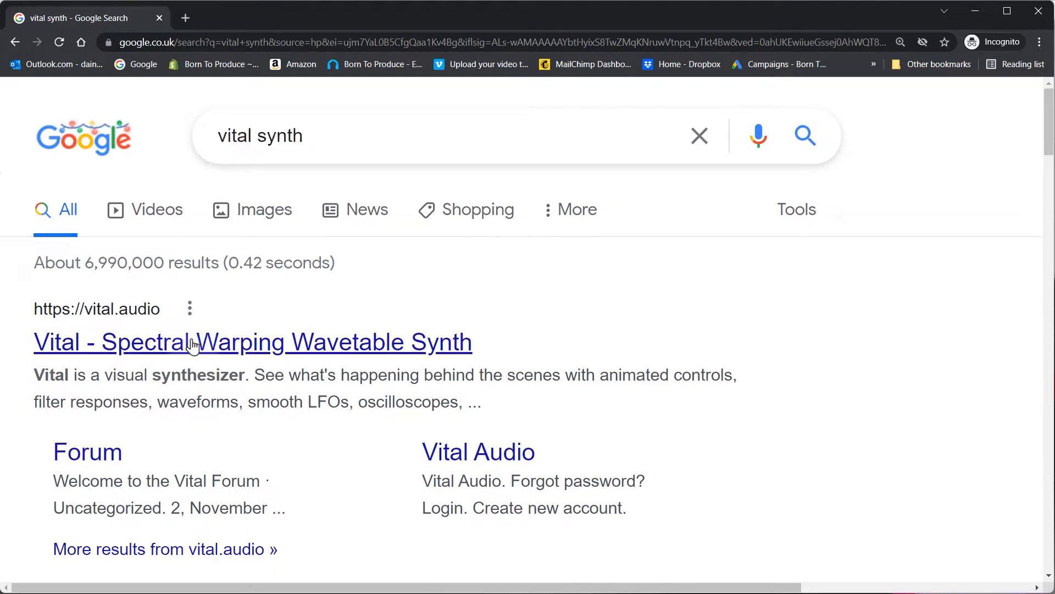
pyautogui.click(147, 344)
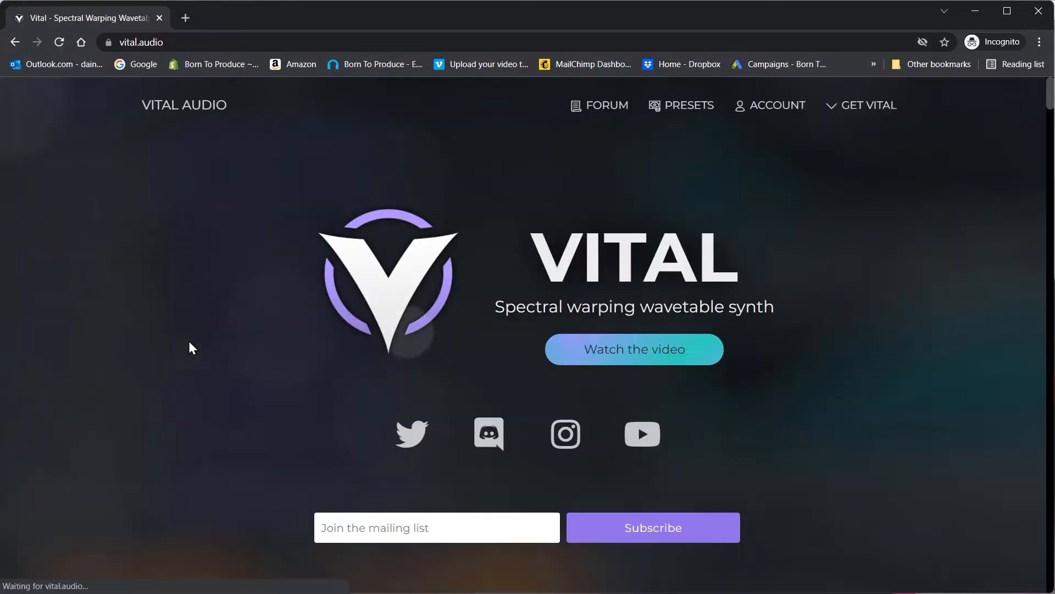
pyautogui.scroll(-20, 1011, 220)
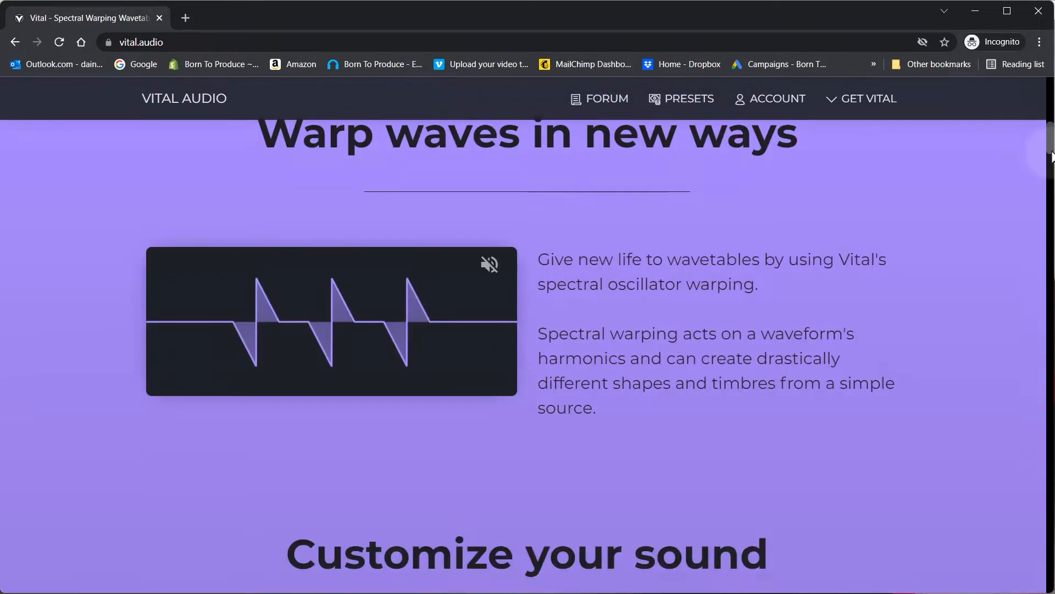
pyautogui.scroll(-20, 1031, 247)
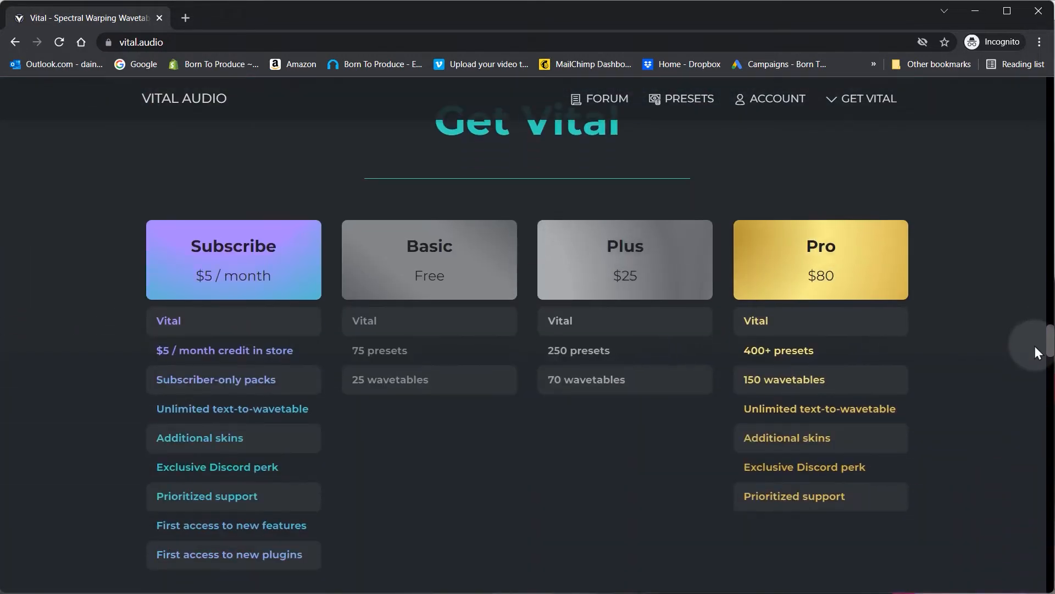
pyautogui.scroll(1, 1034, 345)
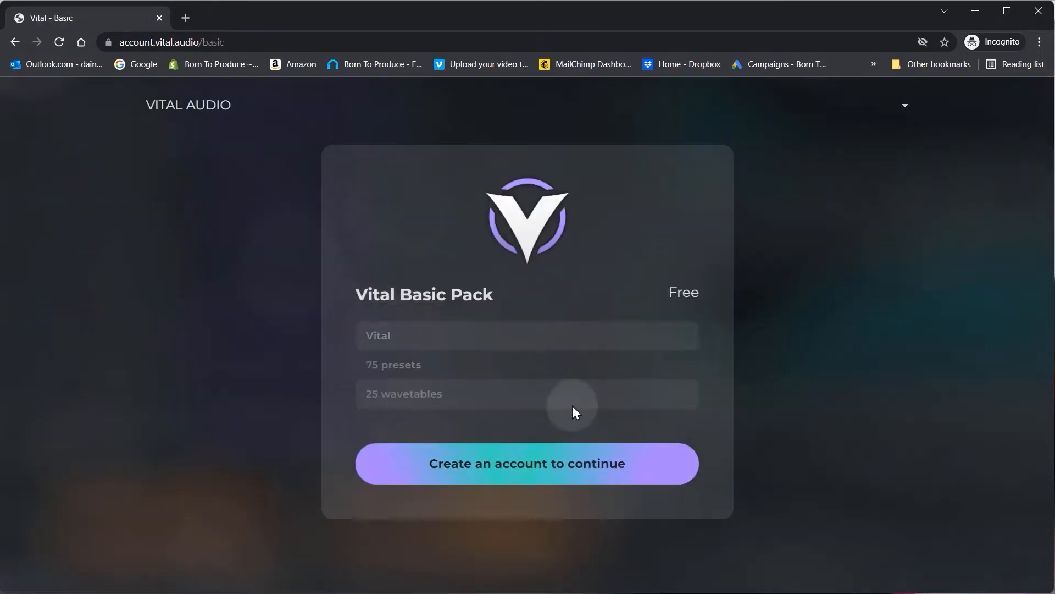
# Step: Download the Windows (exe) installer for Vital 1.0.7, launch it and minimize the browser
pyautogui.scroll(-3, 935, 328)
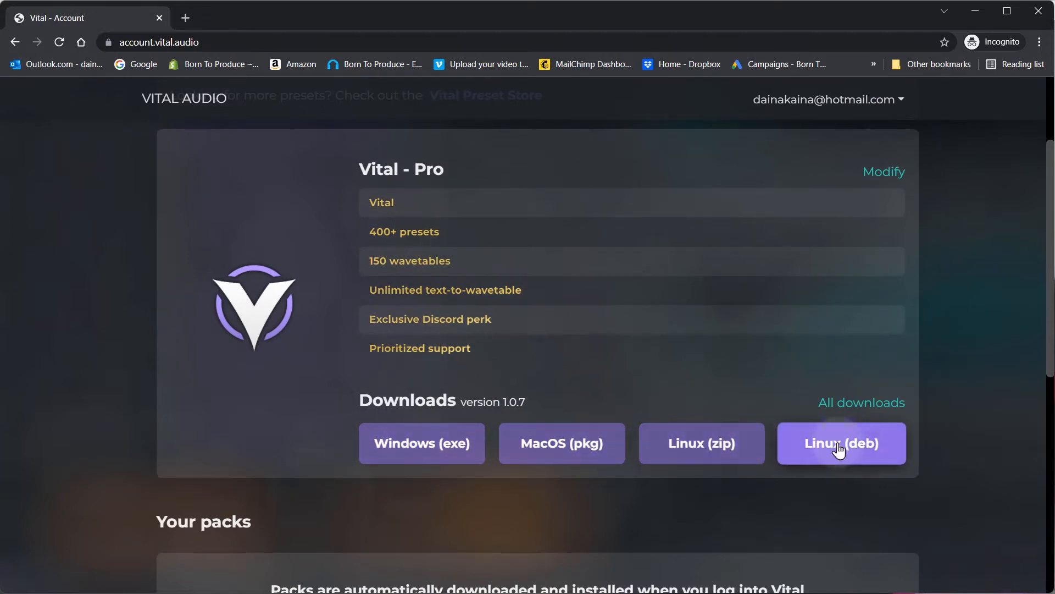
pyautogui.click(411, 443)
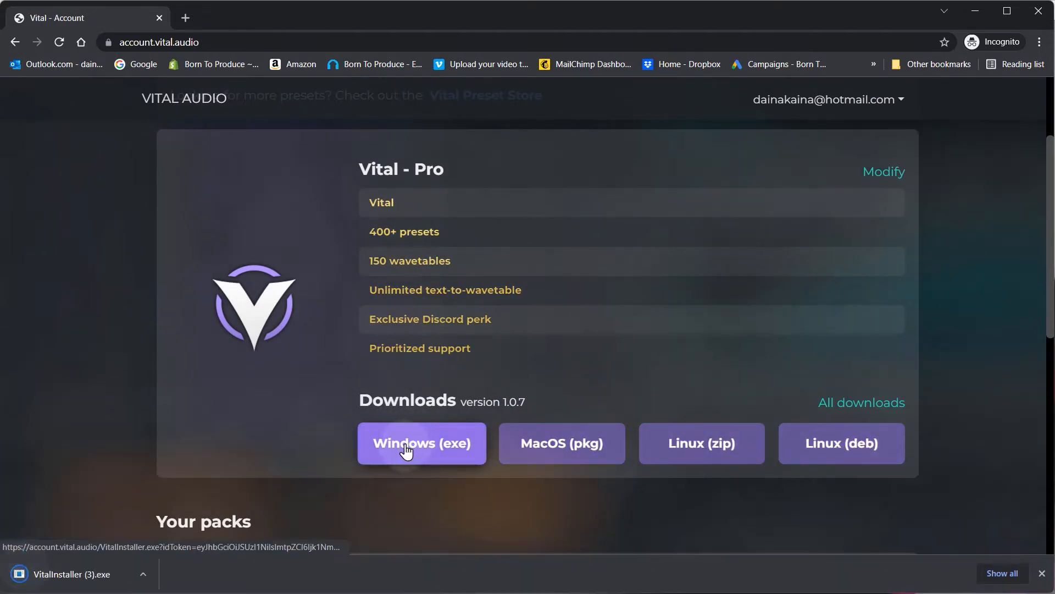
pyautogui.click(77, 575)
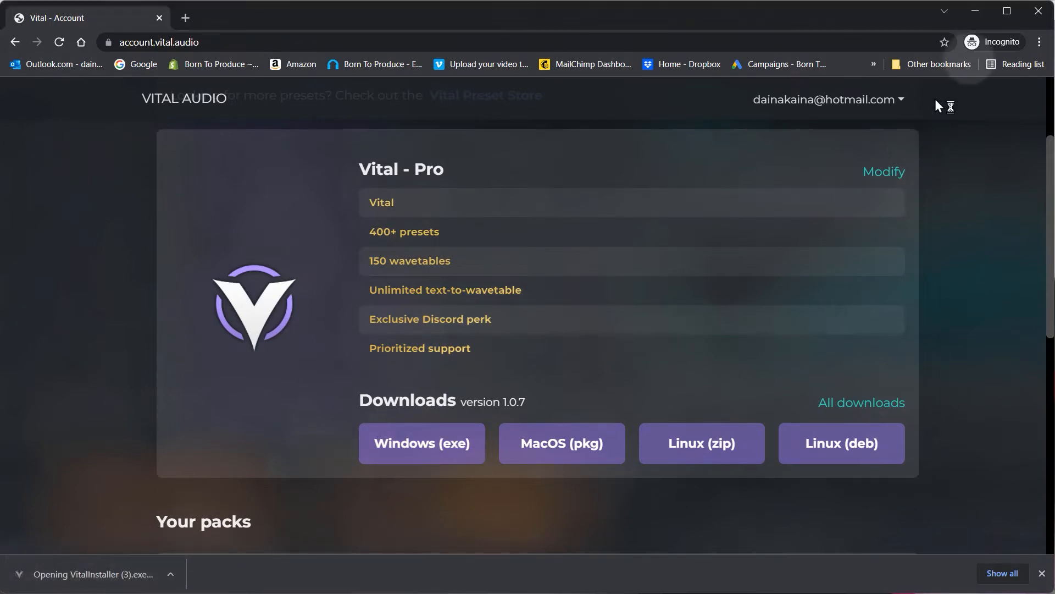
pyautogui.click(977, 12)
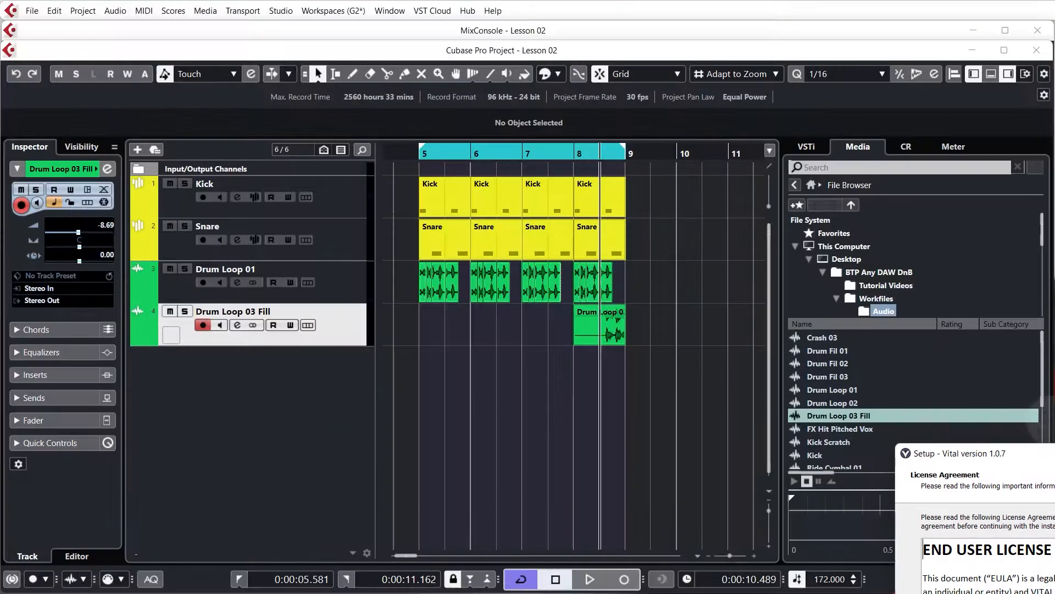
# Step: Accept the Vital license agreement and continue the setup with the Standalone and VST3 components selected
pyautogui.moveTo(1033, 453); pyautogui.dragTo(617, 191)
pyautogui.click(508, 388)
pyautogui.click(719, 433)
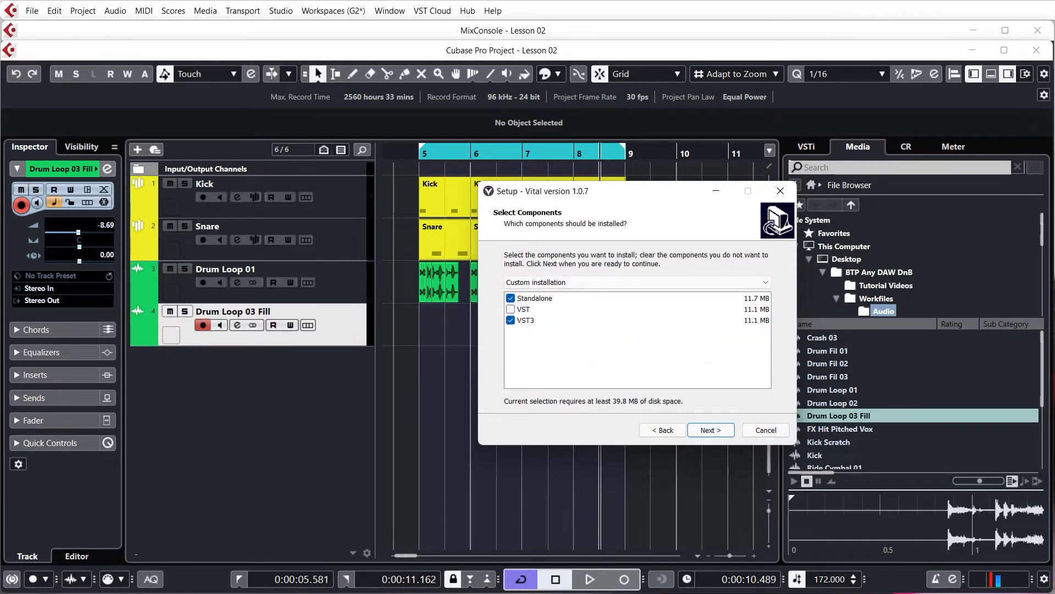
pyautogui.click(723, 431)
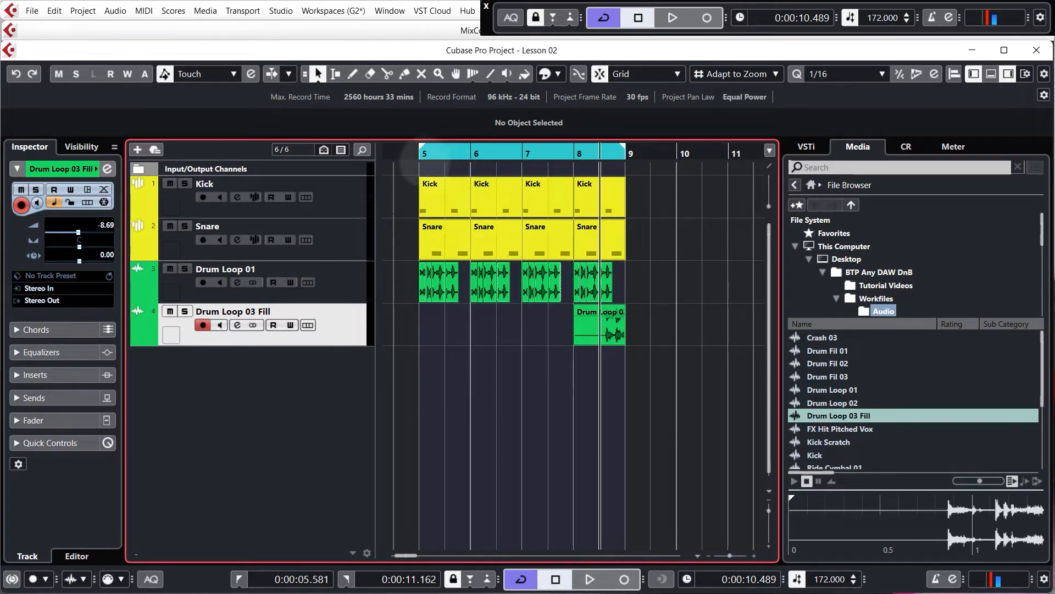
# Step: Play back the kick, snare and drum loop arrangement from bar 5
pyautogui.click(420, 152)
pyautogui.press('space')
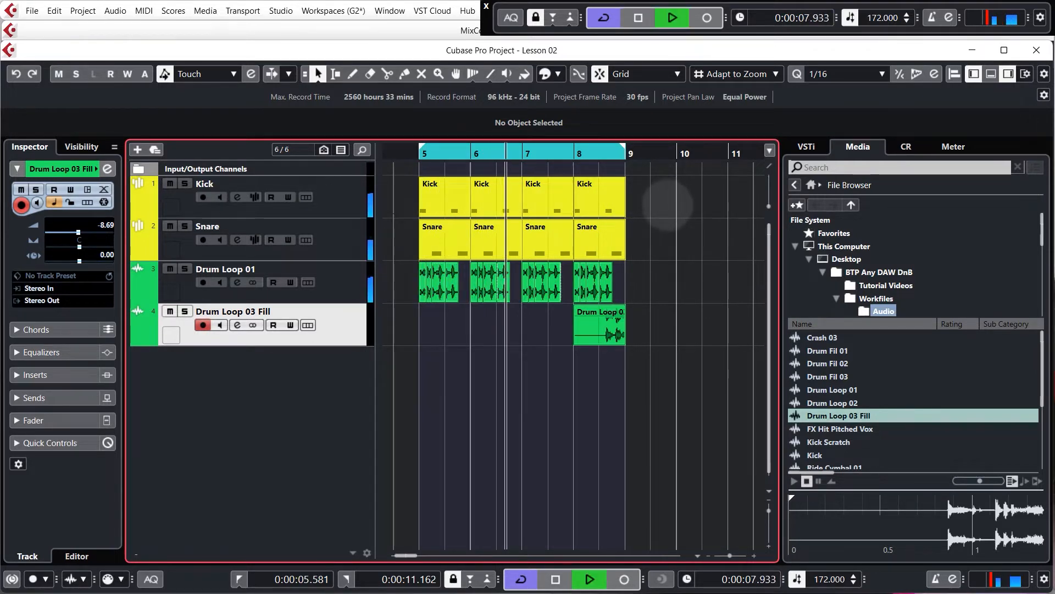
pyautogui.press('space')
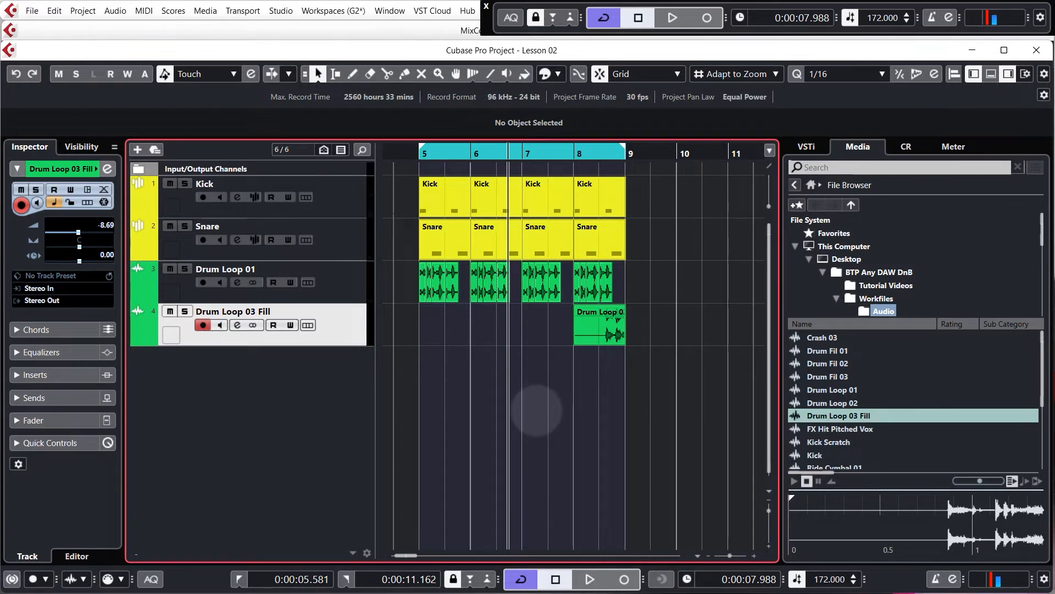
pyautogui.click(419, 156)
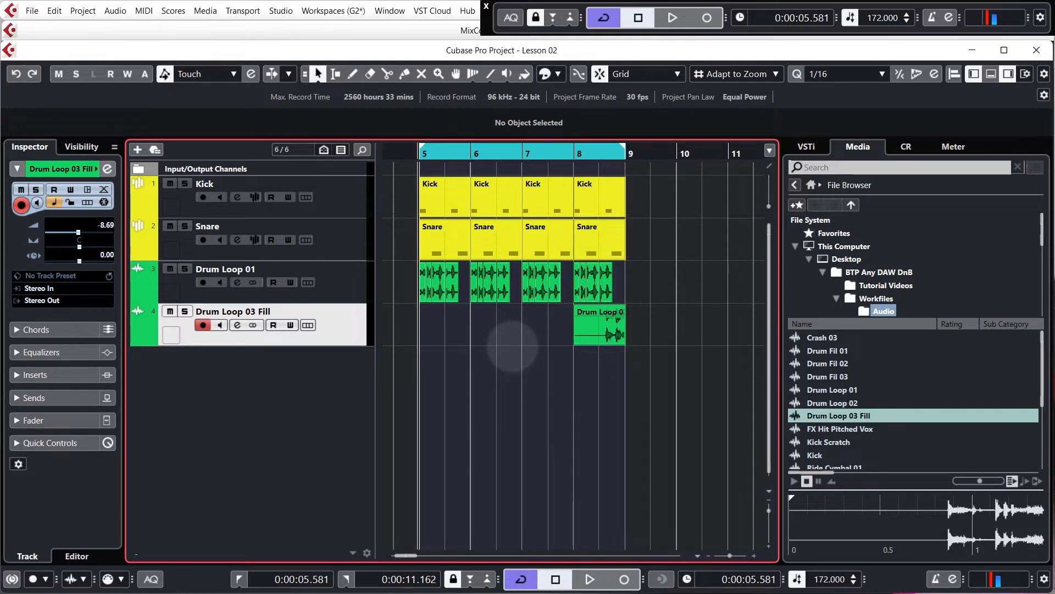
pyautogui.press('space')
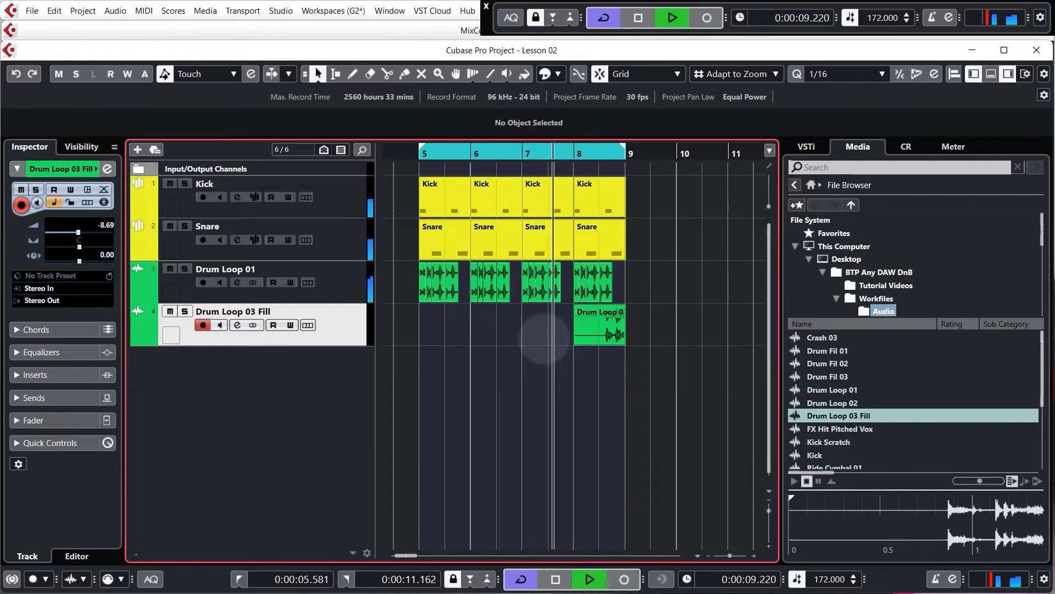
pyautogui.press('space')
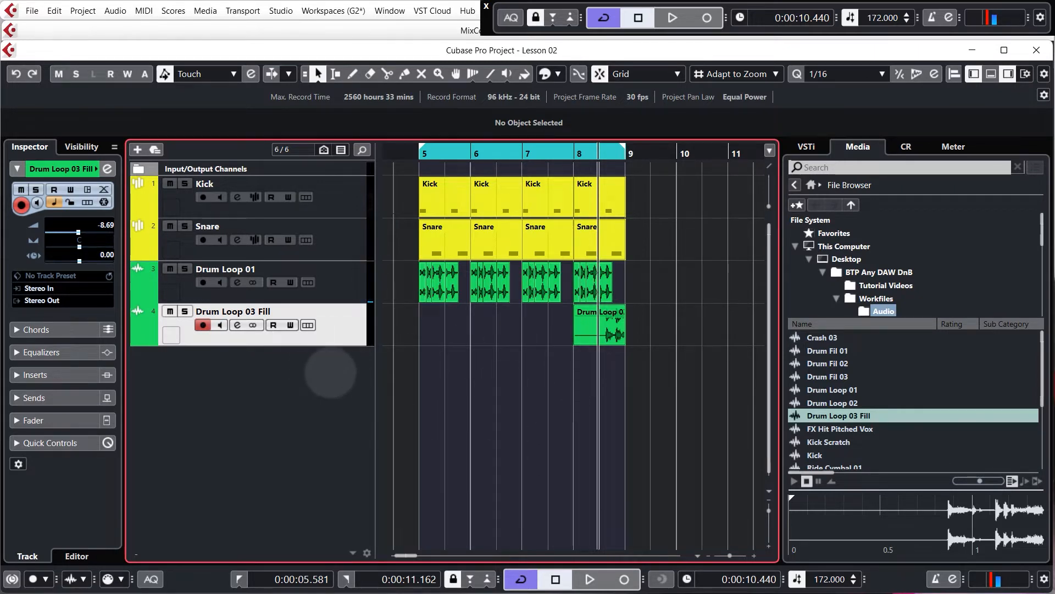
# Step: Add one instrument track using Vital, with its audio output set to Stereo Out
pyautogui.rightClick(331, 372)
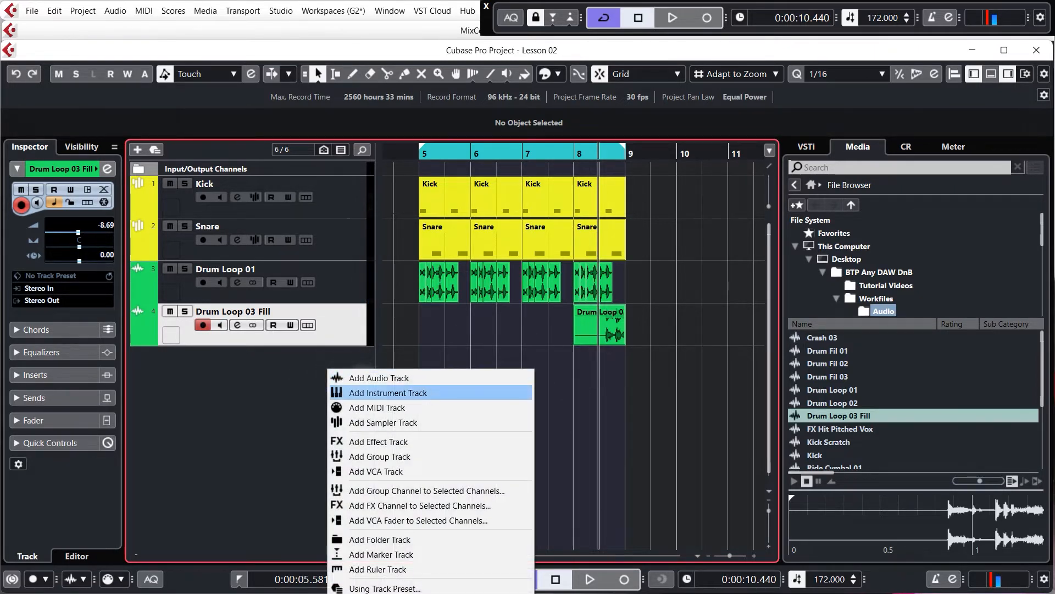
pyautogui.click(354, 391)
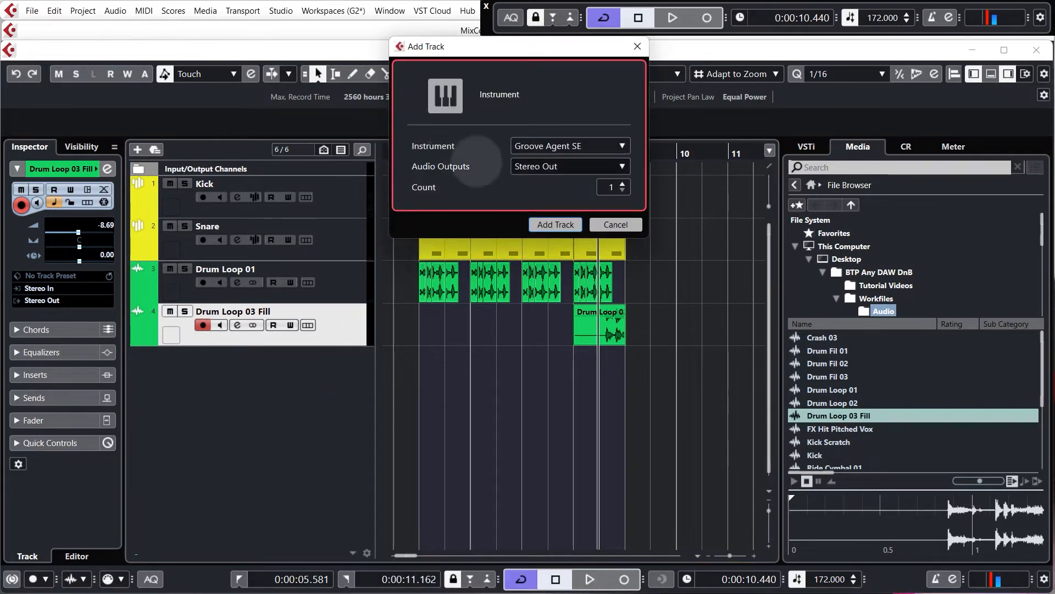
pyautogui.click(562, 150)
pyautogui.click(546, 216)
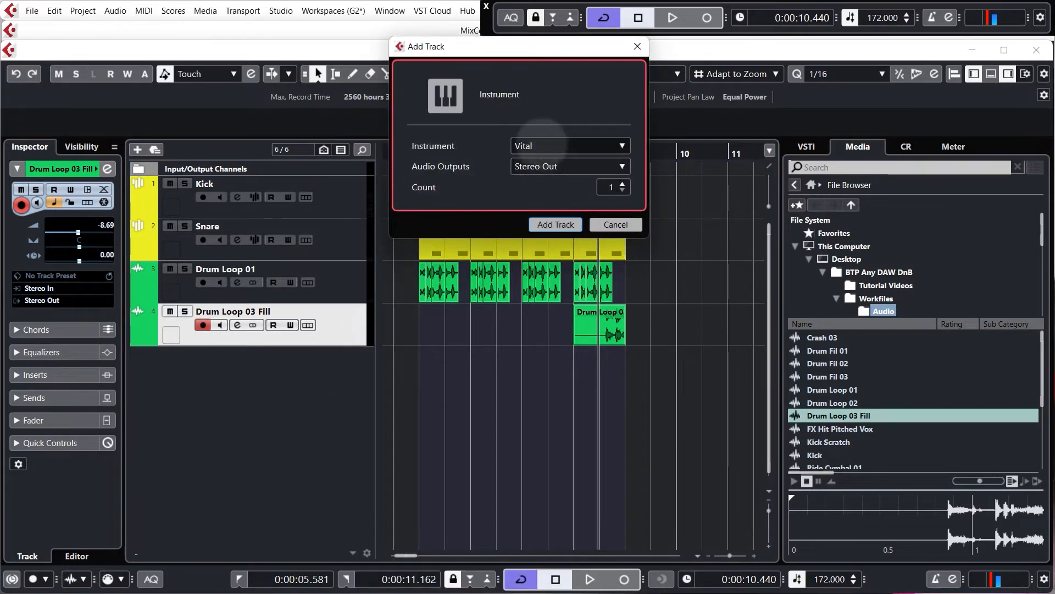
pyautogui.click(556, 225)
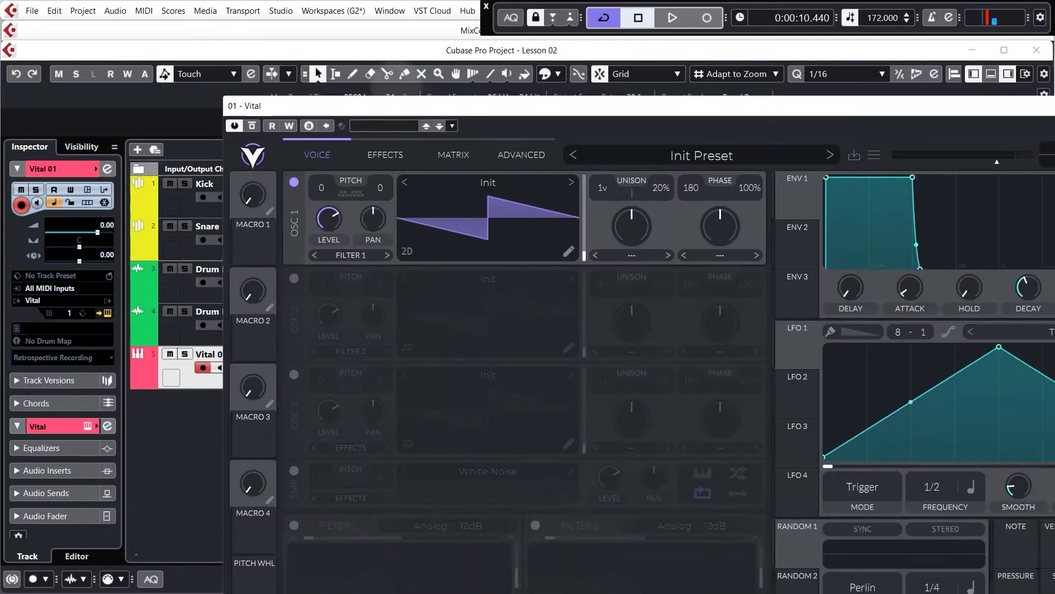
# Step: Audition a note in Vital, close the synth and set the Vital 01 track's volume to -8.34
pyautogui.moveTo(423, 105); pyautogui.dragTo(243, 6)
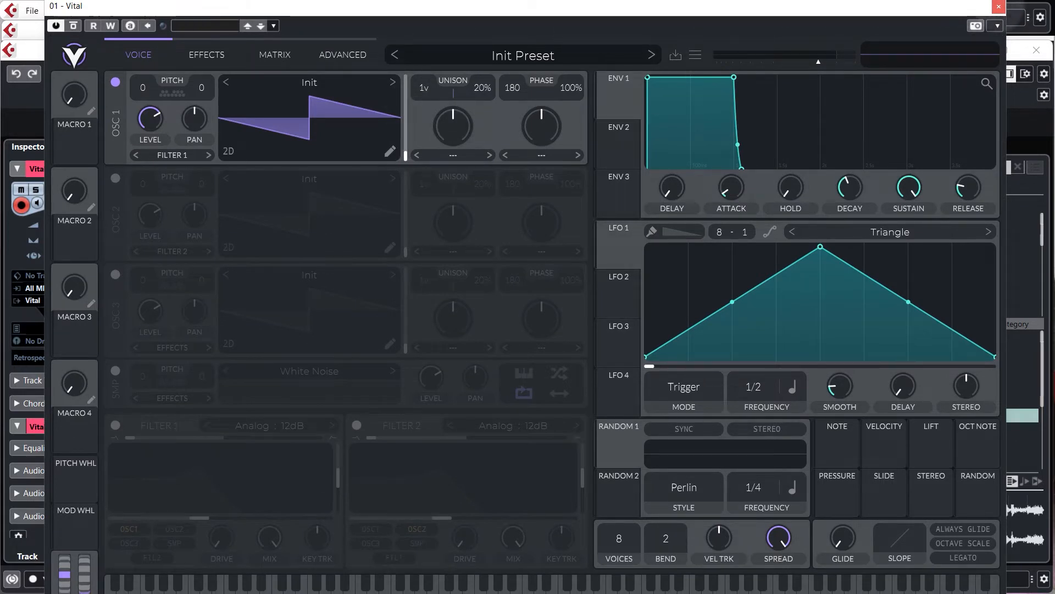
pyautogui.click(533, 576)
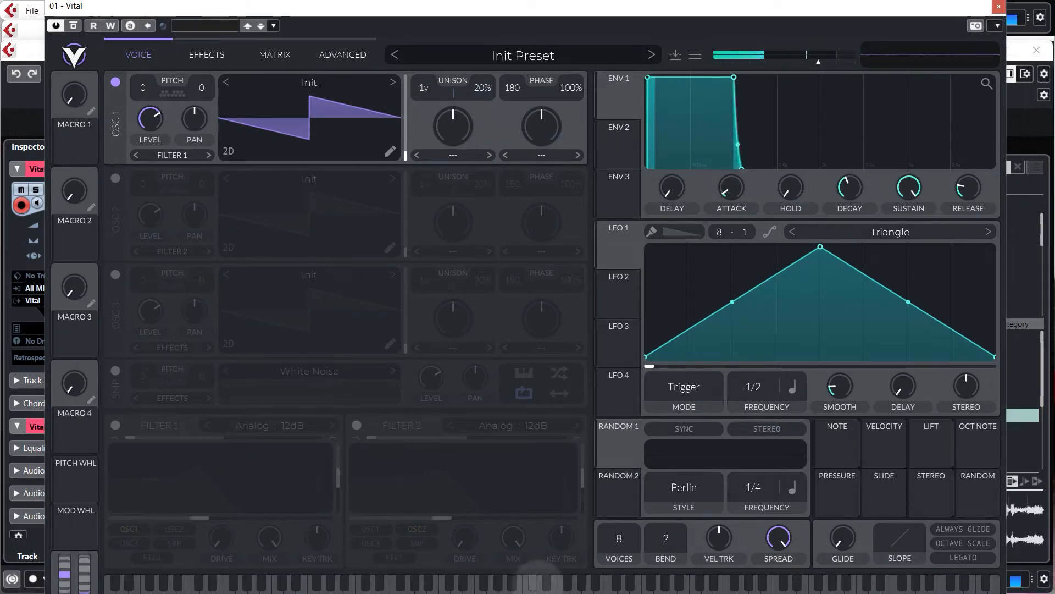
pyautogui.click(999, 6)
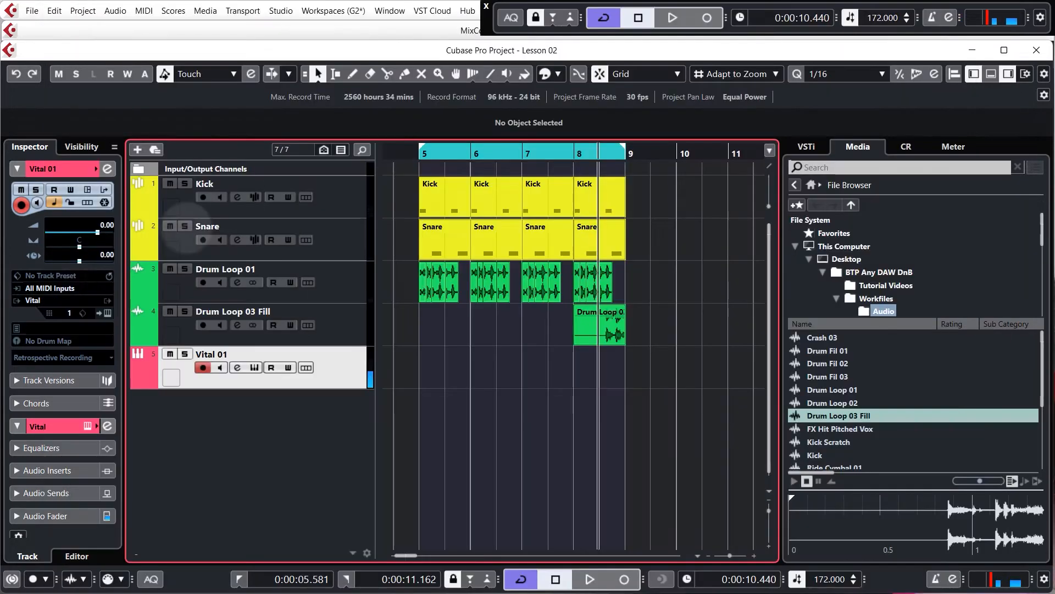
pyautogui.moveTo(97, 232); pyautogui.dragTo(83, 232)
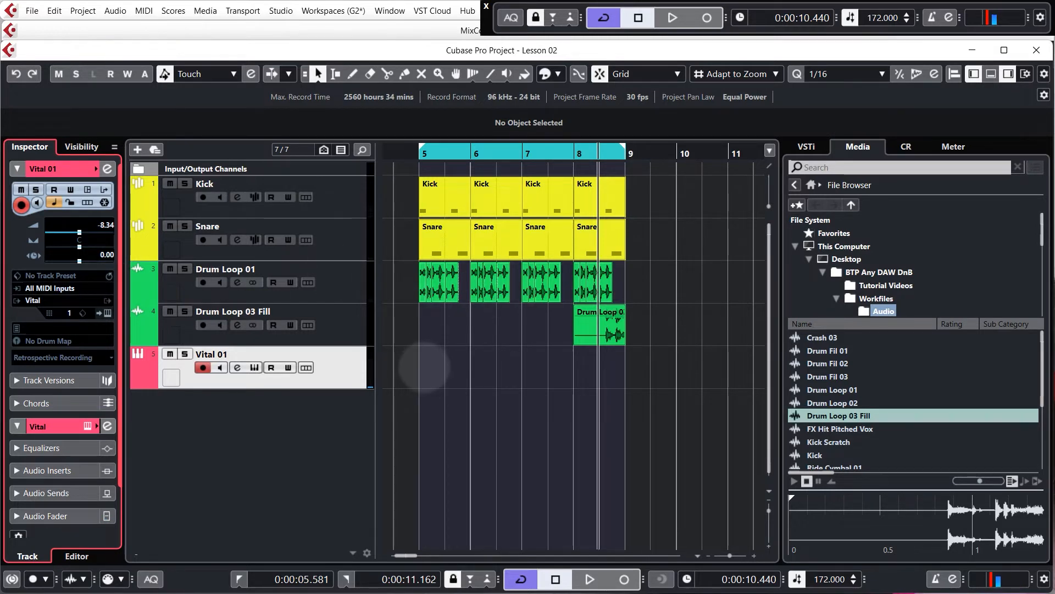
# Step: Create a four-bar MIDI part on the Vital 01 track from bar 5 to bar 9 and open it in the Key Editor
pyautogui.moveTo(421, 369); pyautogui.dragTo(625, 379)
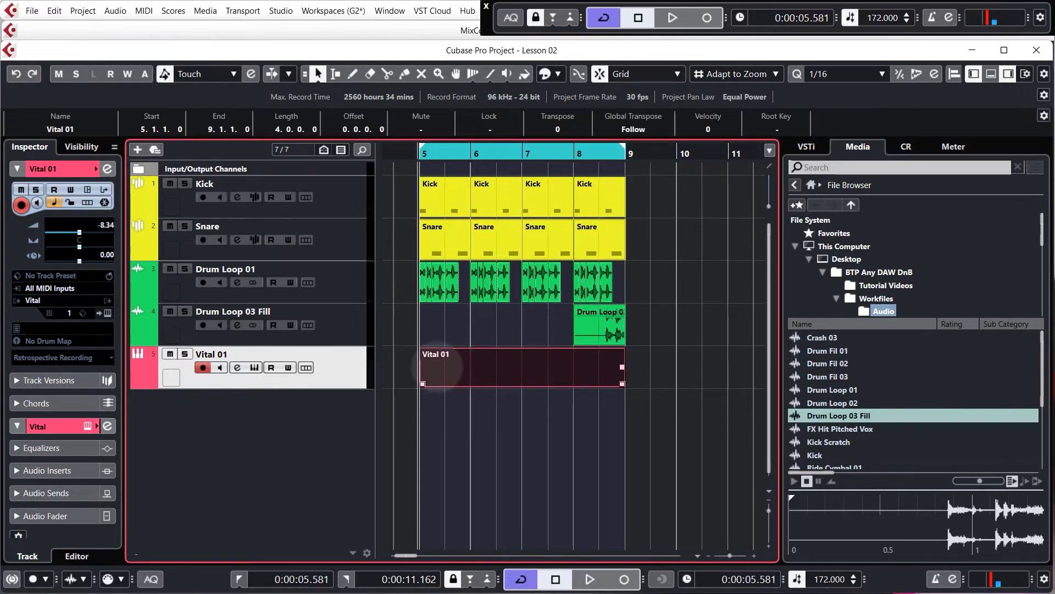
pyautogui.doubleClick(444, 366)
# Step: Audition low keys and draw a B1 note from 5.1.1 to 5.1.3 at the start of the part
pyautogui.click(170, 377)
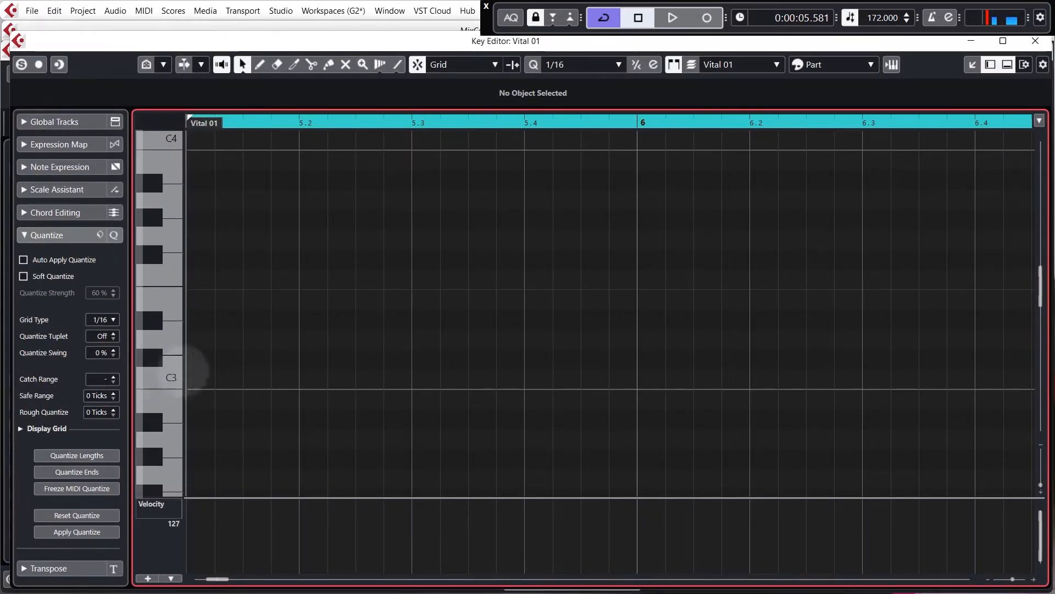
pyautogui.scroll(-5, 388, 372)
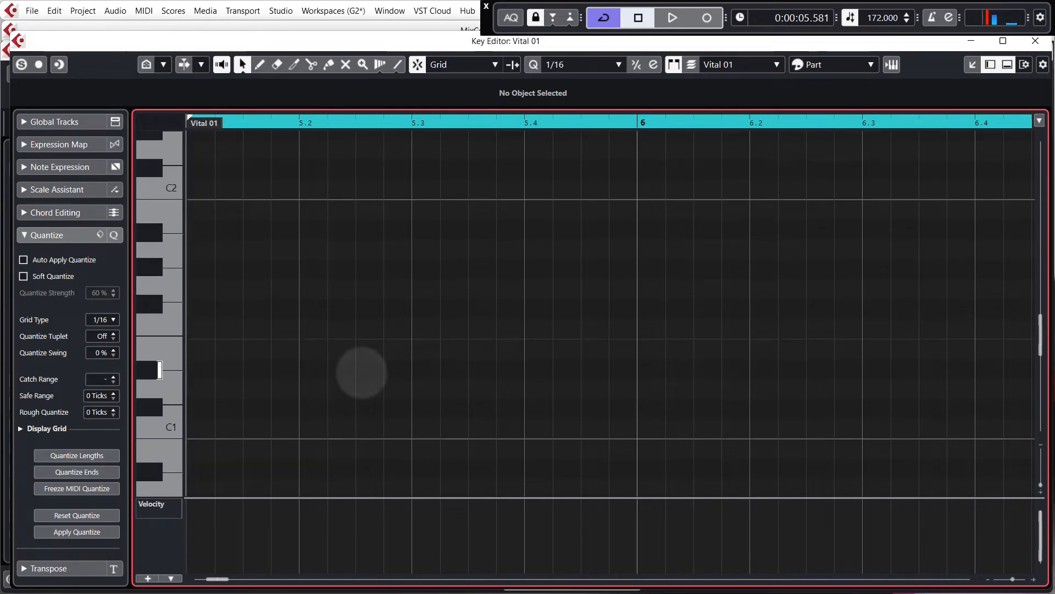
pyautogui.scroll(-2, 241, 352)
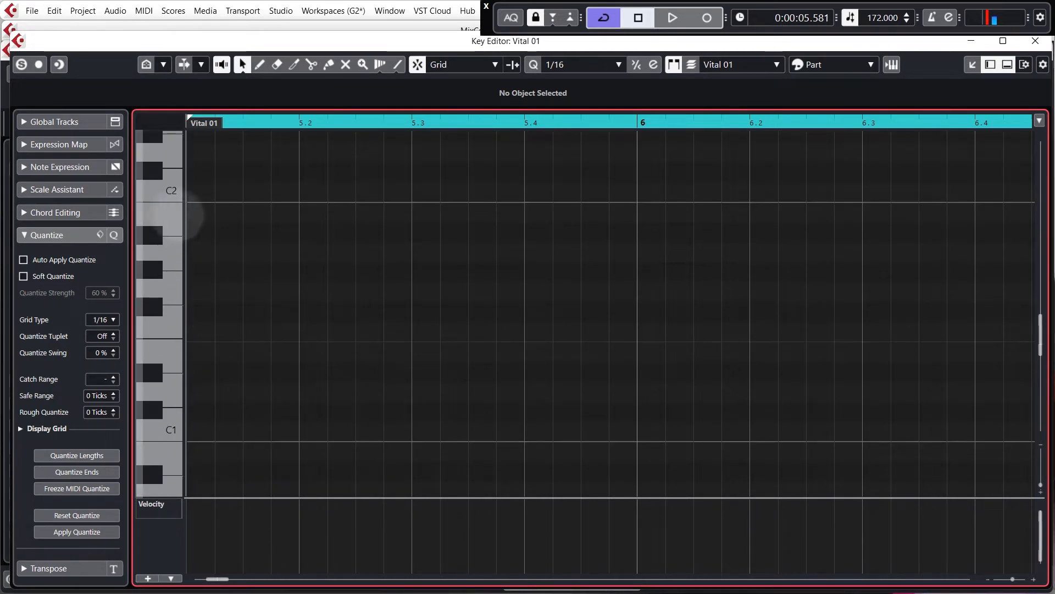
pyautogui.scroll(5, 182, 213)
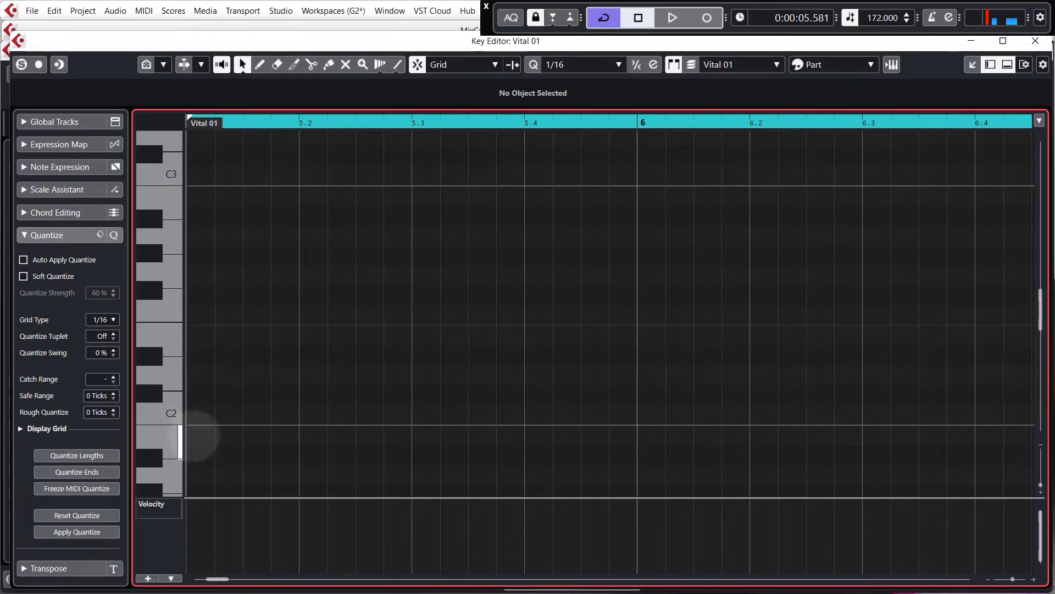
pyautogui.click(204, 435)
pyautogui.moveTo(213, 434); pyautogui.dragTo(225, 433)
pyautogui.scroll(-2, 371, 434)
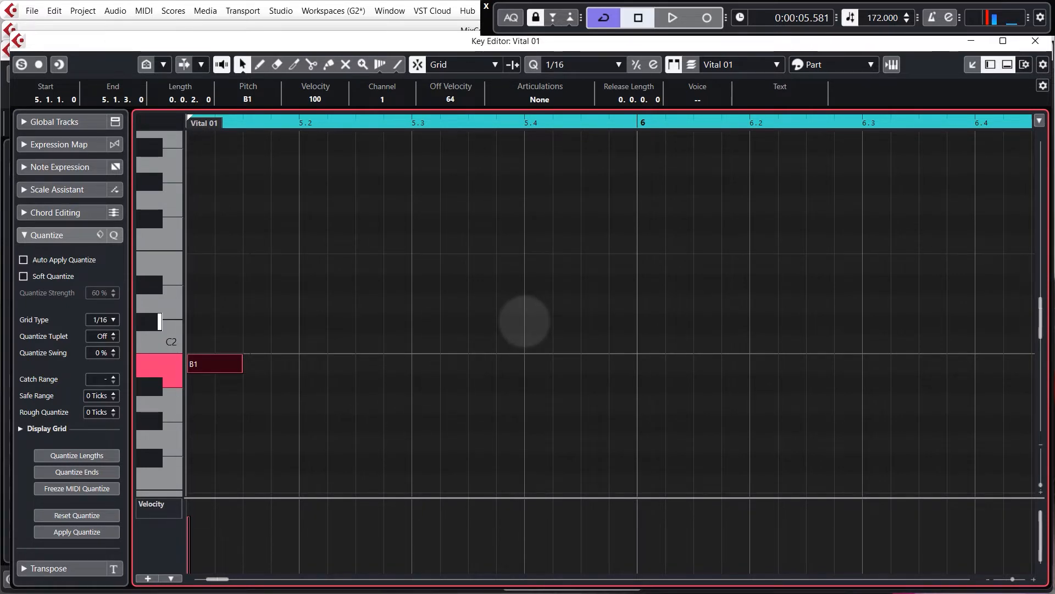
pyautogui.hscroll(-3, 525, 322)
pyautogui.press('space')
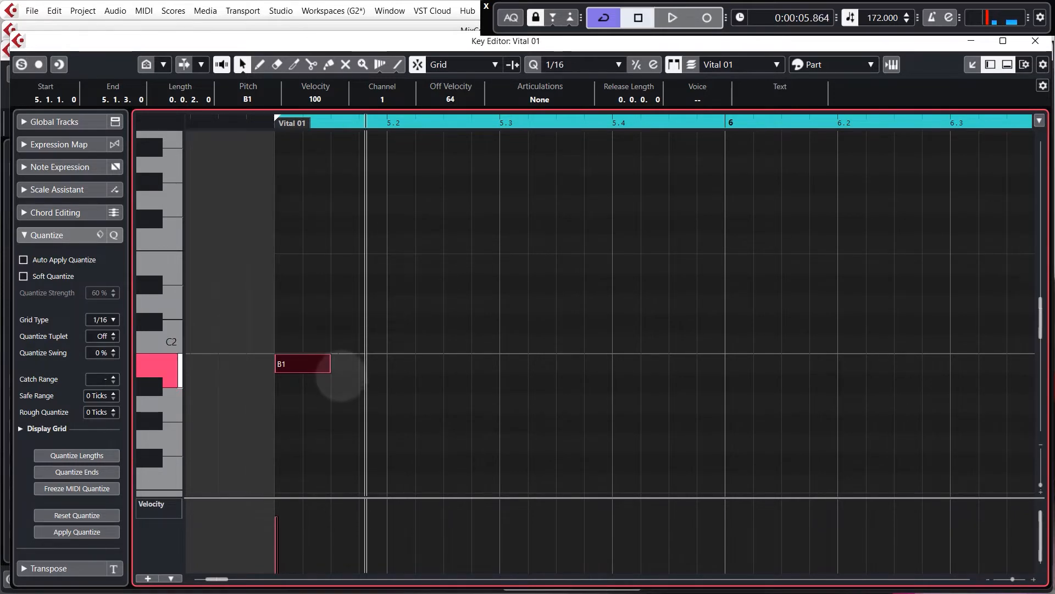
# Step: Draw eighth notes A#1, B1, B1, B1, A#1, B1, A#1 through bar 5 and C2, B1, C2, B1 from bar 6, and play them
pyautogui.moveTo(337, 383)
pyautogui.mouseDown()
pyautogui.moveTo(385, 383)
pyautogui.moveTo(405, 362)
pyautogui.moveTo(552, 365)
pyautogui.moveTo(601, 384)
pyautogui.moveTo(649, 363)
pyautogui.moveTo(714, 385)
pyautogui.mouseUp()
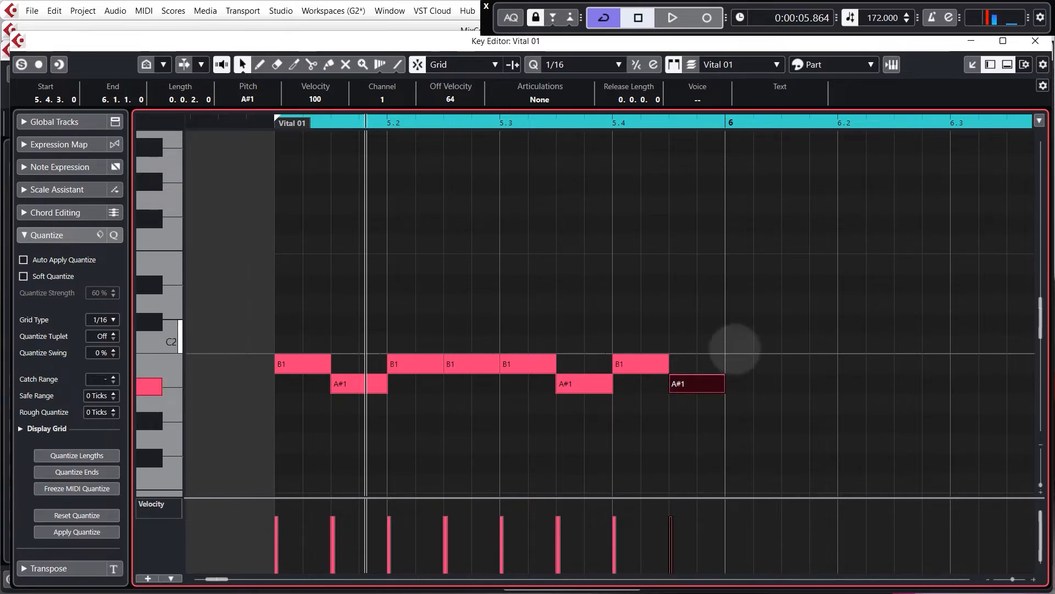
pyautogui.moveTo(735, 348)
pyautogui.mouseDown()
pyautogui.moveTo(779, 346)
pyautogui.moveTo(806, 361)
pyautogui.moveTo(824, 344)
pyautogui.moveTo(942, 358)
pyautogui.mouseUp()
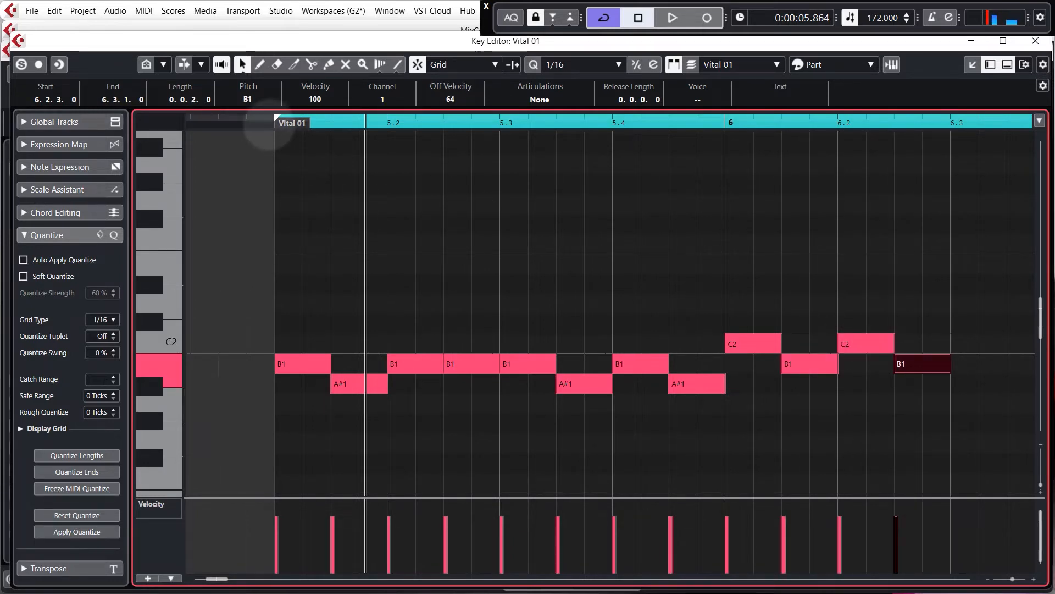
pyautogui.press('space')
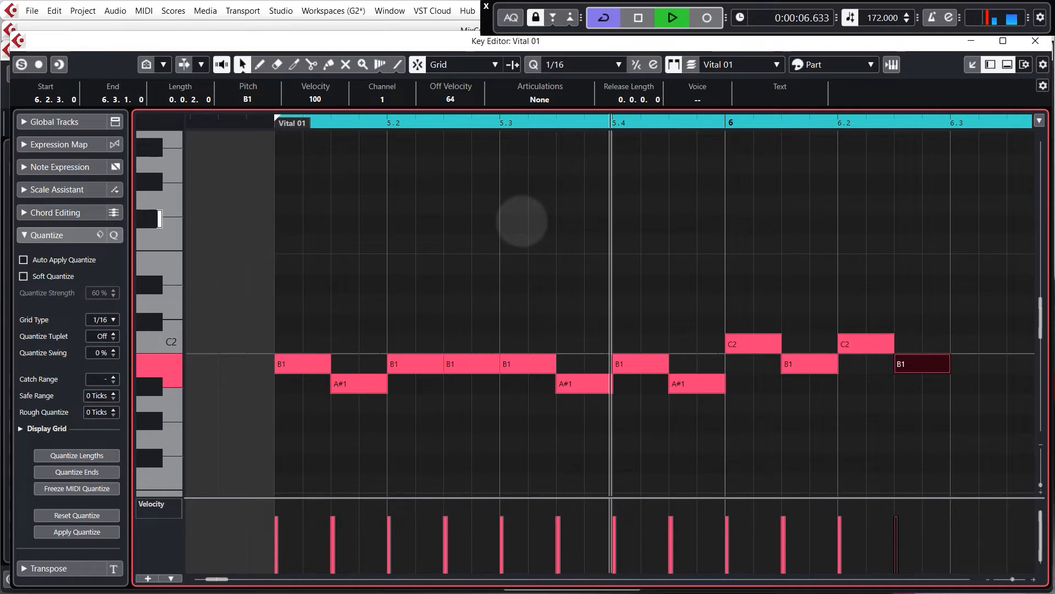
pyautogui.press('space')
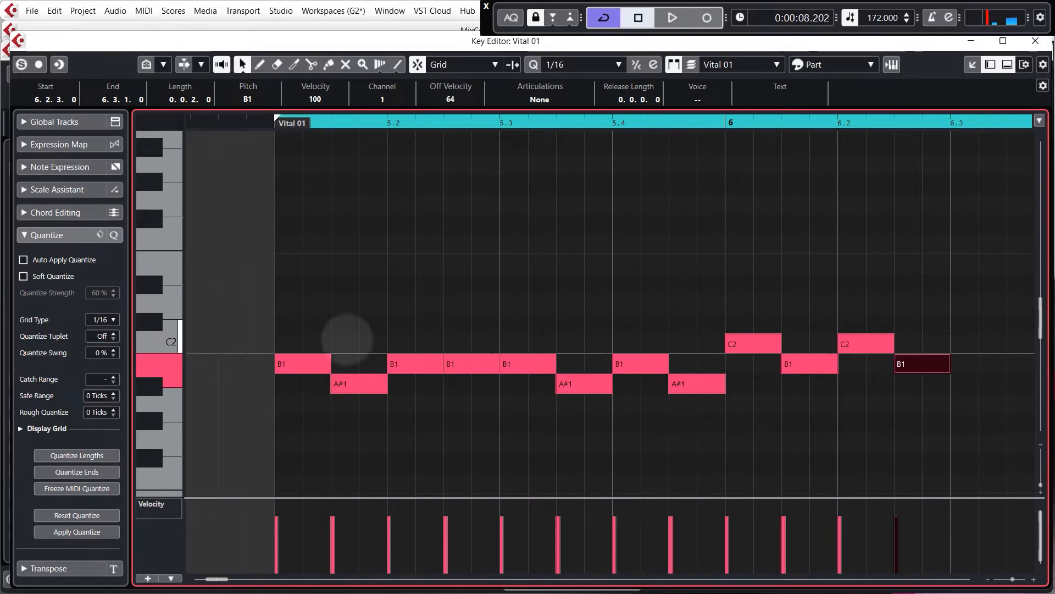
# Step: Copy the whole two-bar bassline pattern from bar 5 so the duplicate starts at 7.1.1
pyautogui.hscroll(-3, 308, 340)
pyautogui.click(528, 277)
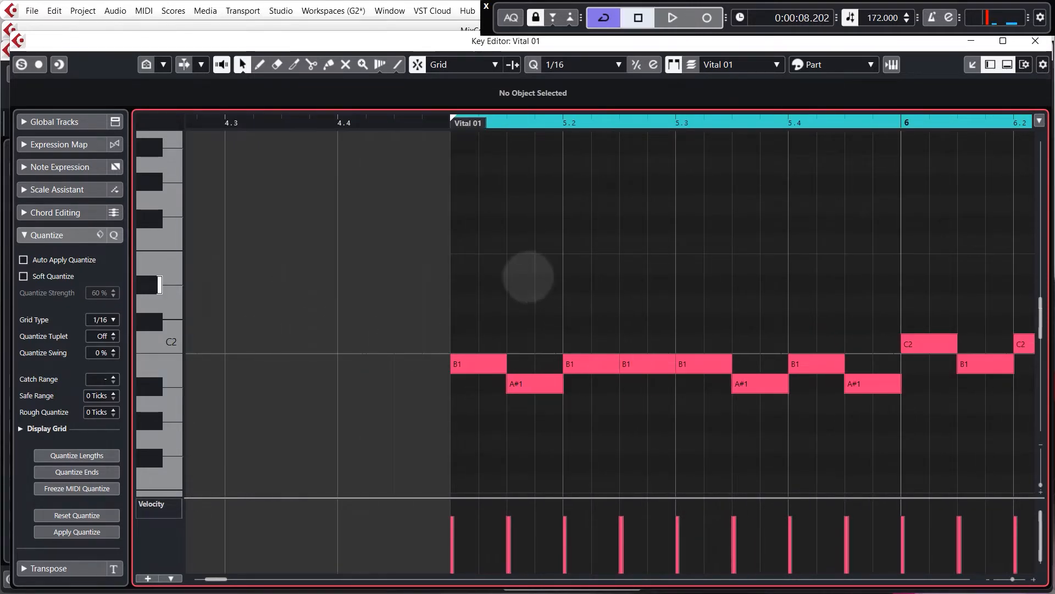
pyautogui.scroll(-3, 330, 346)
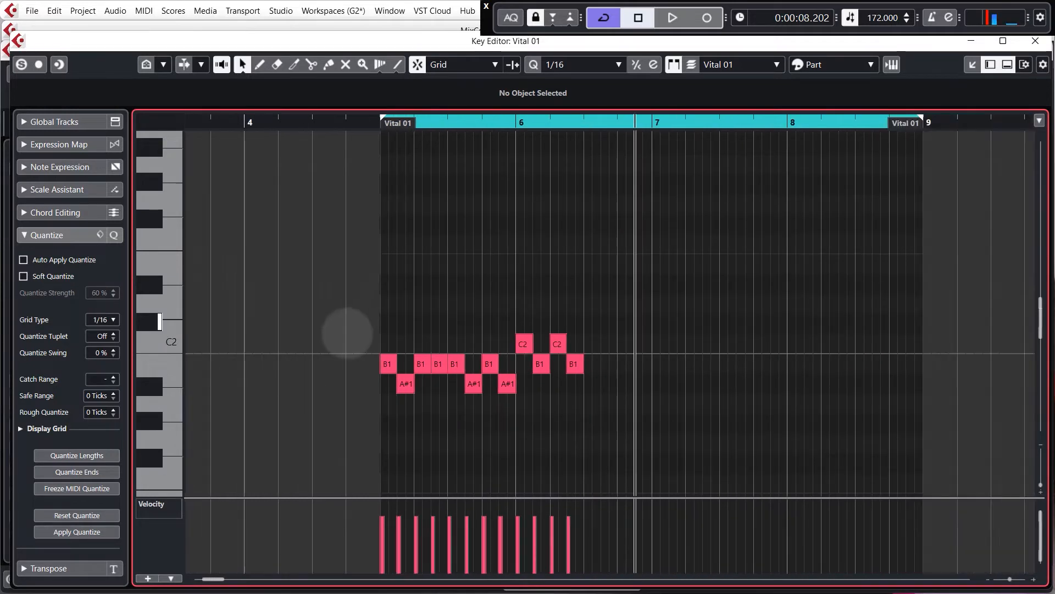
pyautogui.scroll(2, 654, 354)
pyautogui.moveTo(620, 443); pyautogui.dragTo(269, 242)
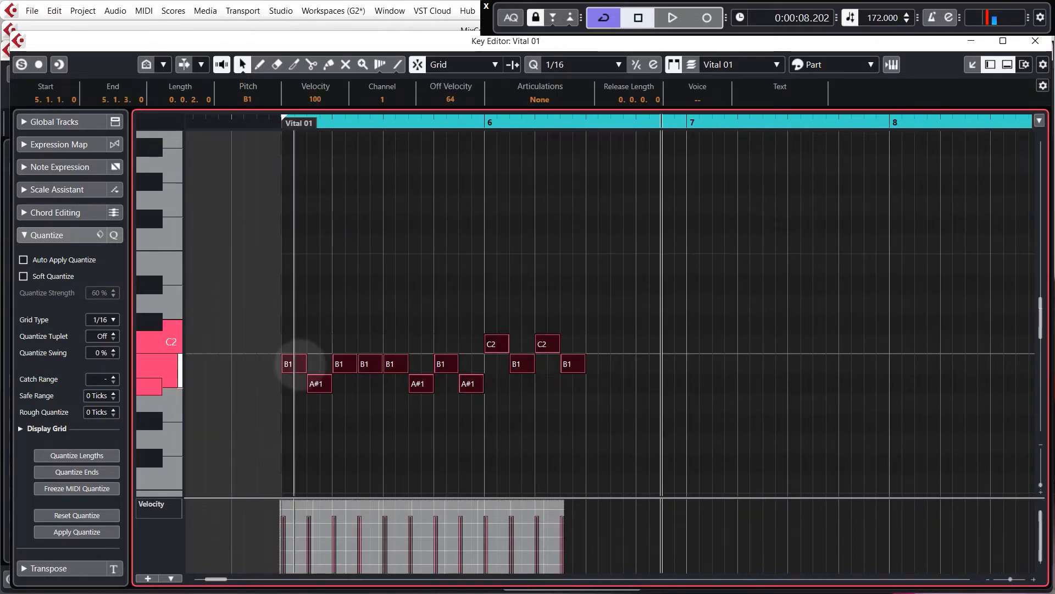
pyautogui.moveTo(296, 358); pyautogui.dragTo(709, 352)
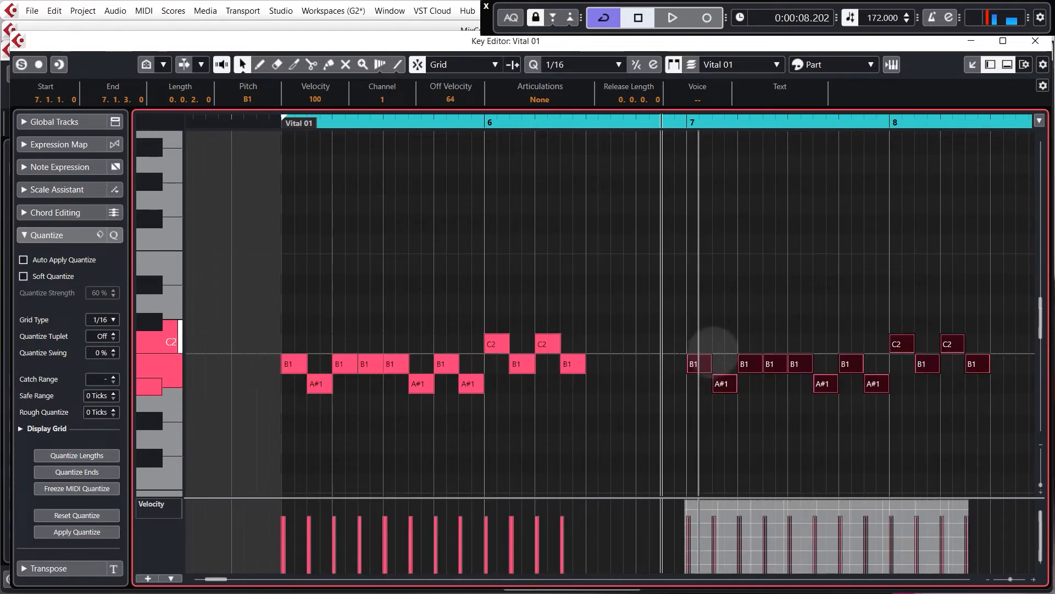
pyautogui.click(252, 370)
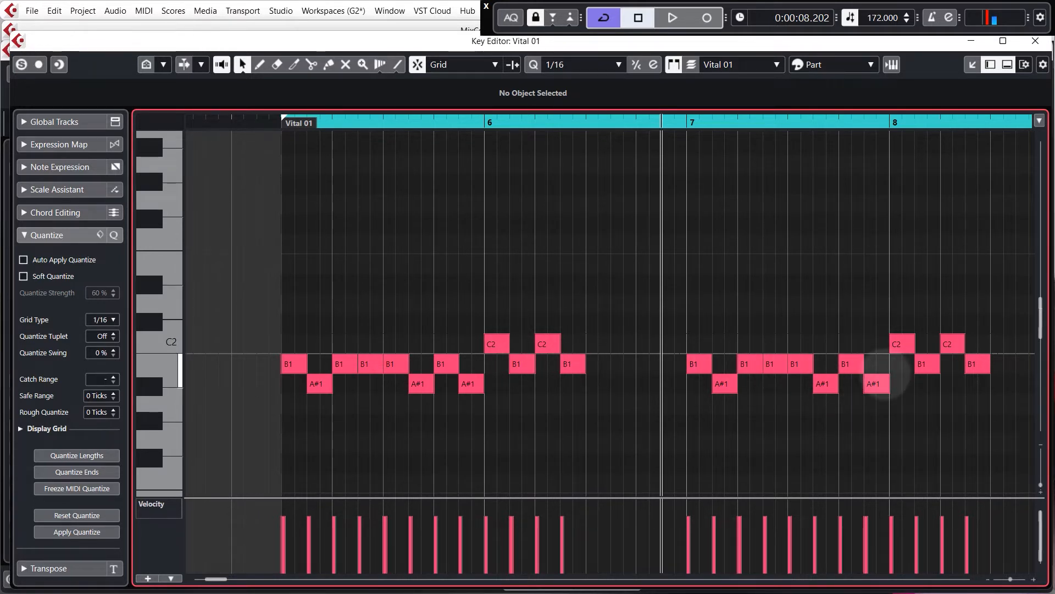
# Step: Vary the second phrase by raising the A#1 note at 7.4.3 to B1 and deleting the final B1 at 8.2.3
pyautogui.click(876, 384)
pyautogui.moveTo(876, 384); pyautogui.dragTo(882, 367)
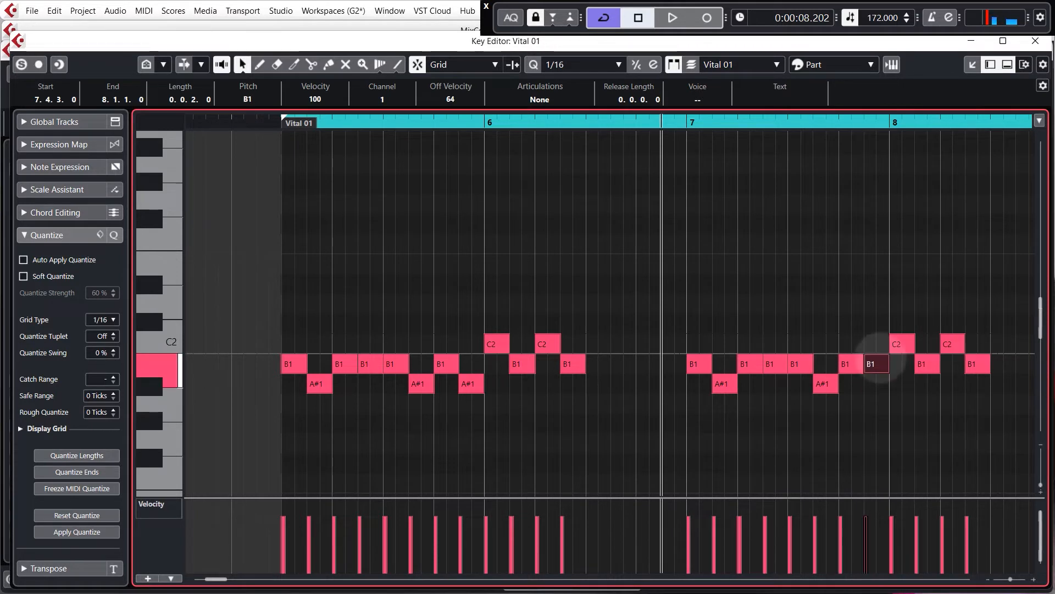
pyautogui.click(973, 364)
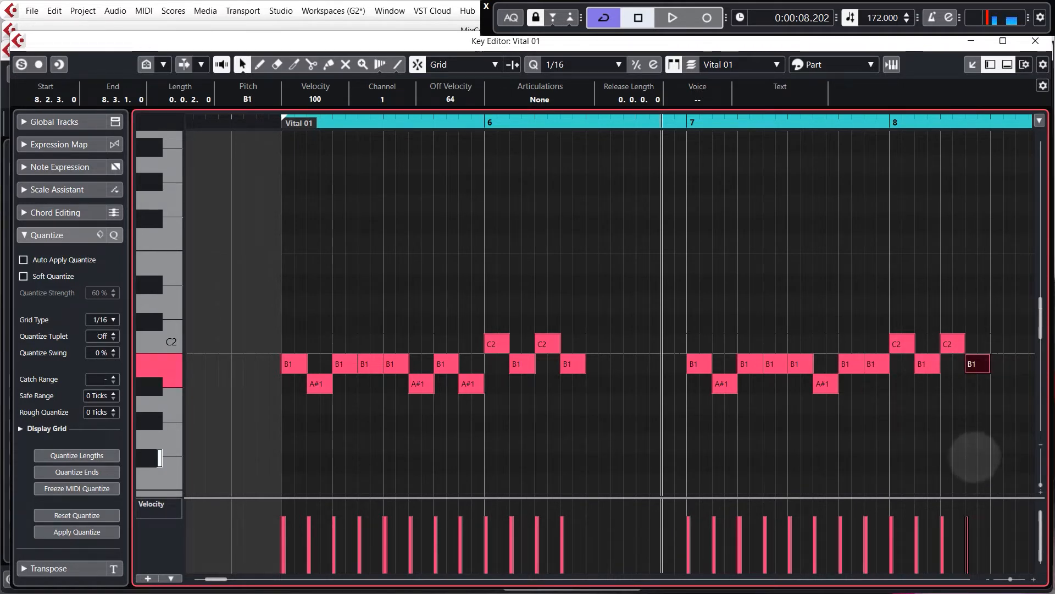
pyautogui.press('Delete')
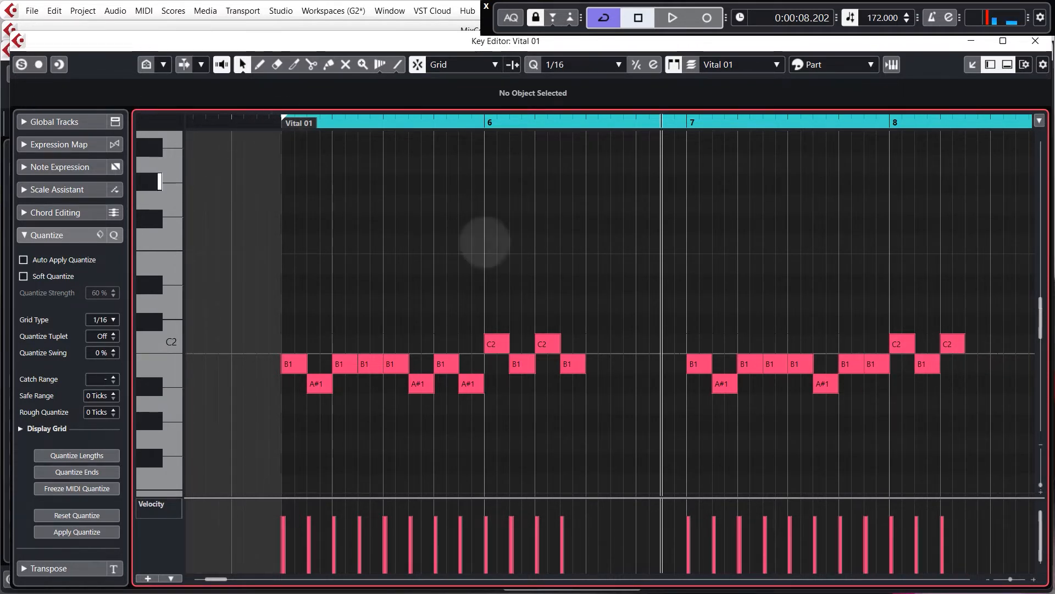
# Step: Play the bassline from the start of bar 5 to hear both phrases
pyautogui.click(280, 122)
pyautogui.press('space')
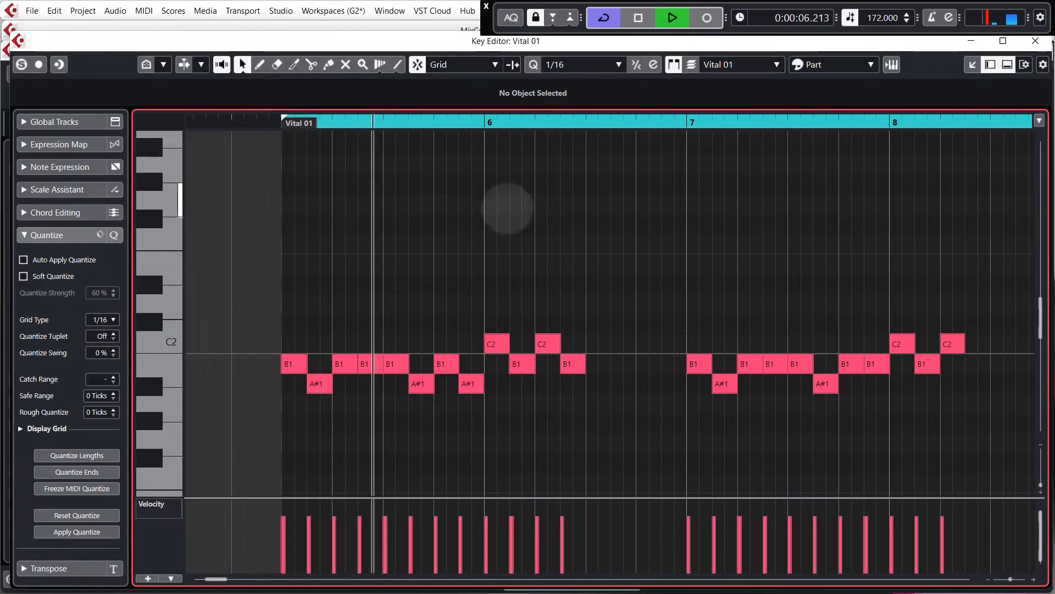
pyautogui.scroll(-2, 261, 302)
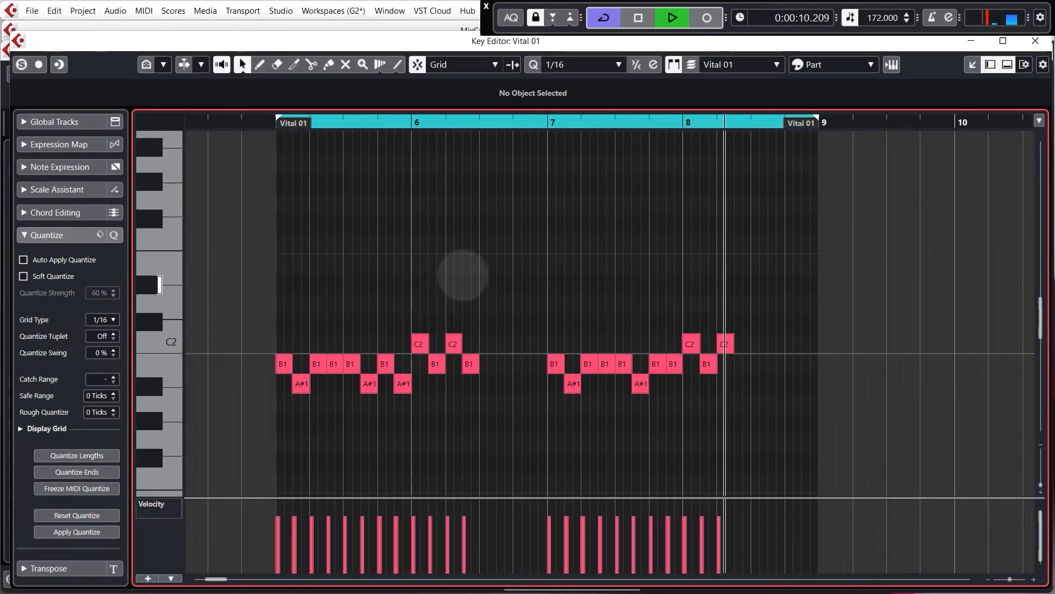
pyautogui.press('space')
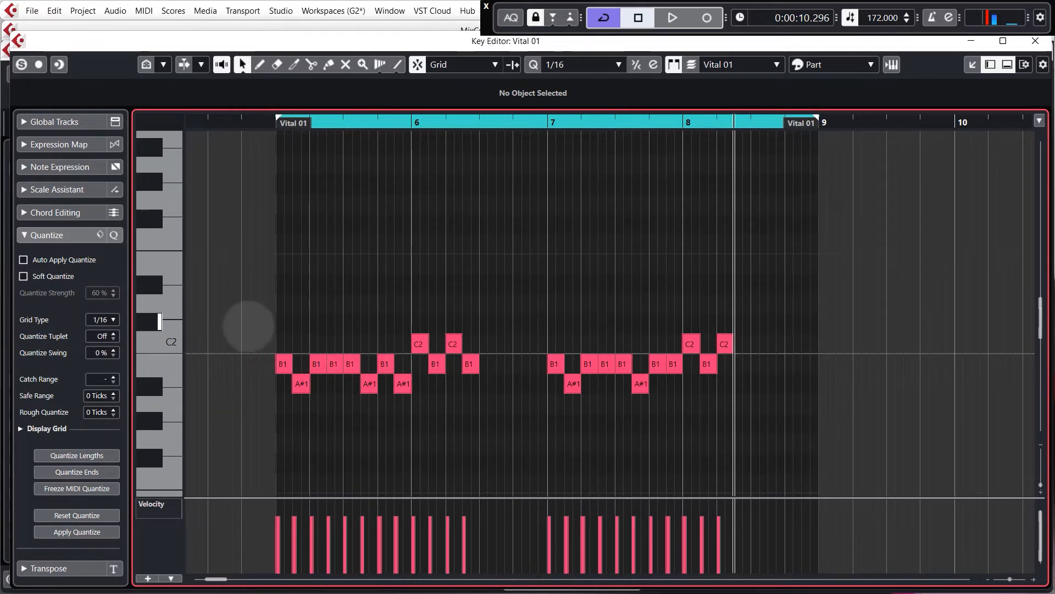
# Step: Try the four C2 notes in bars 6 and 8 a semitone higher at C#2 and return them to C2
pyautogui.moveTo(247, 327); pyautogui.dragTo(778, 379)
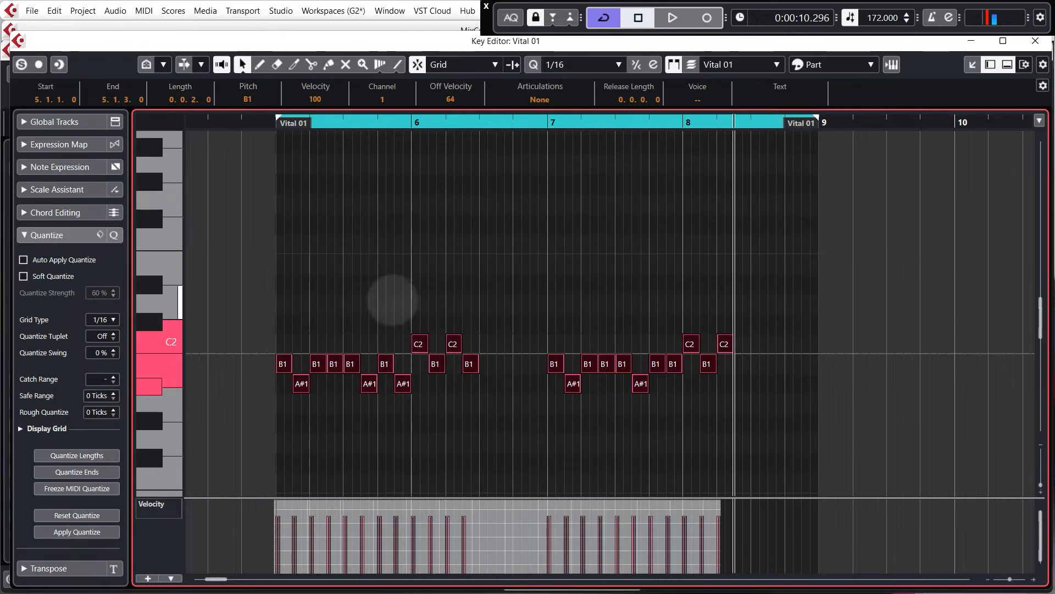
pyautogui.moveTo(388, 297); pyautogui.dragTo(763, 349)
pyautogui.press('Up')
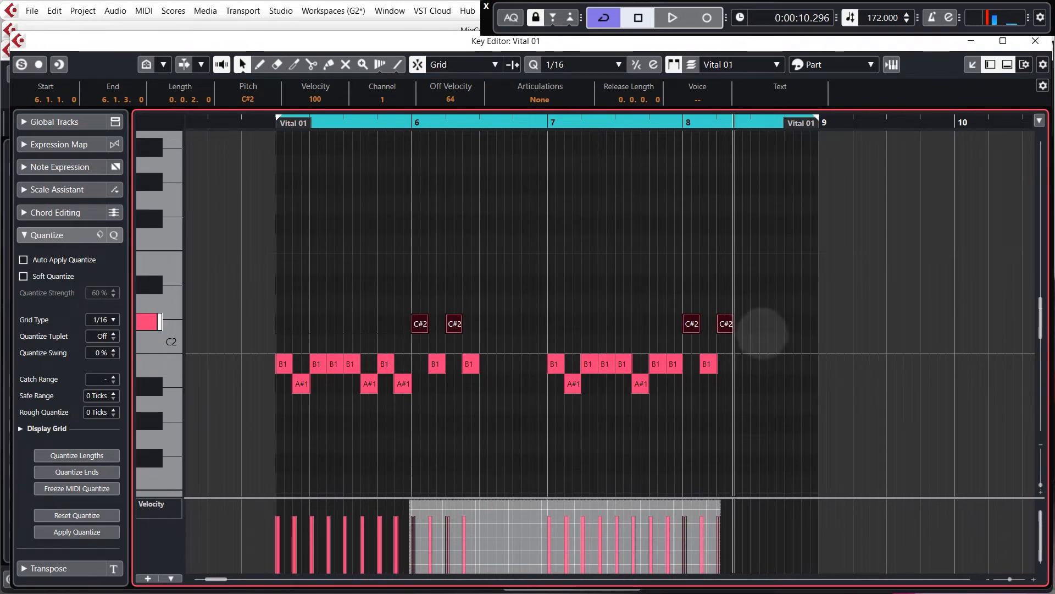
pyautogui.press('Down')
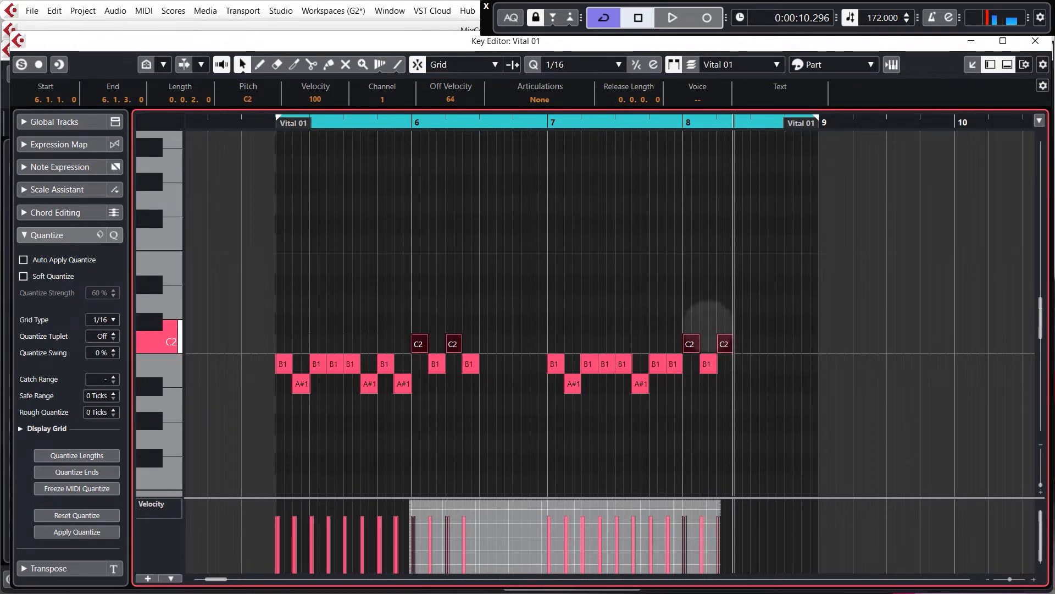
# Step: Deselect the notes and play the pattern again from bar 5 into bar 7
pyautogui.click(274, 125)
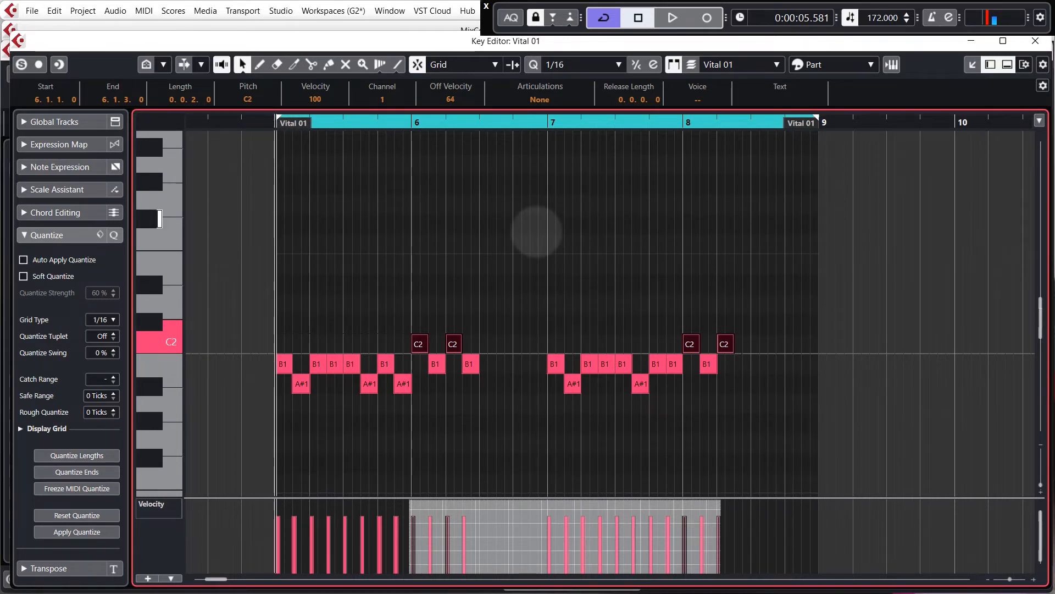
pyautogui.click(549, 288)
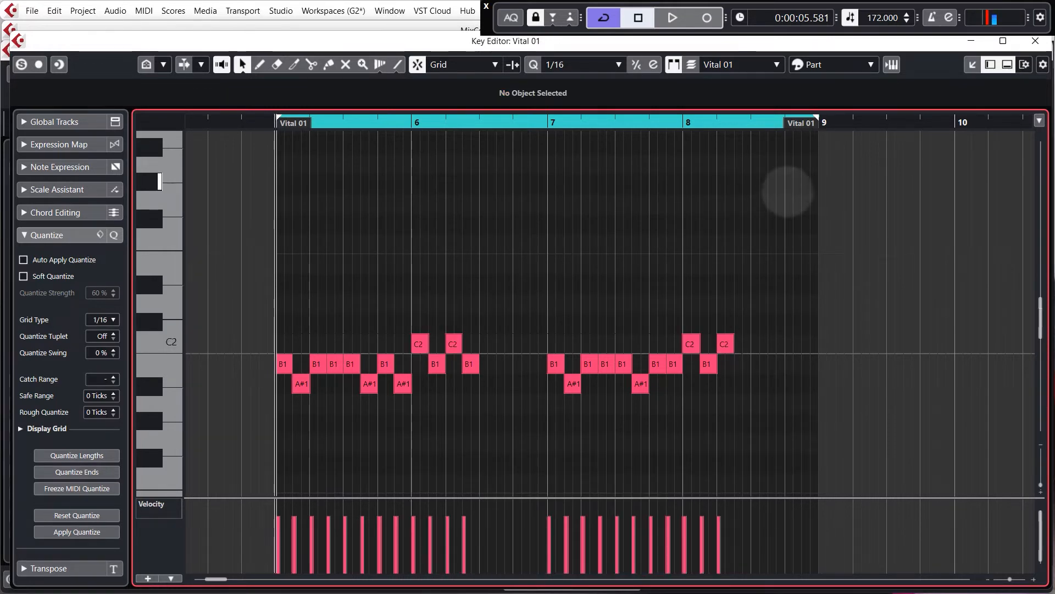
pyautogui.press('space')
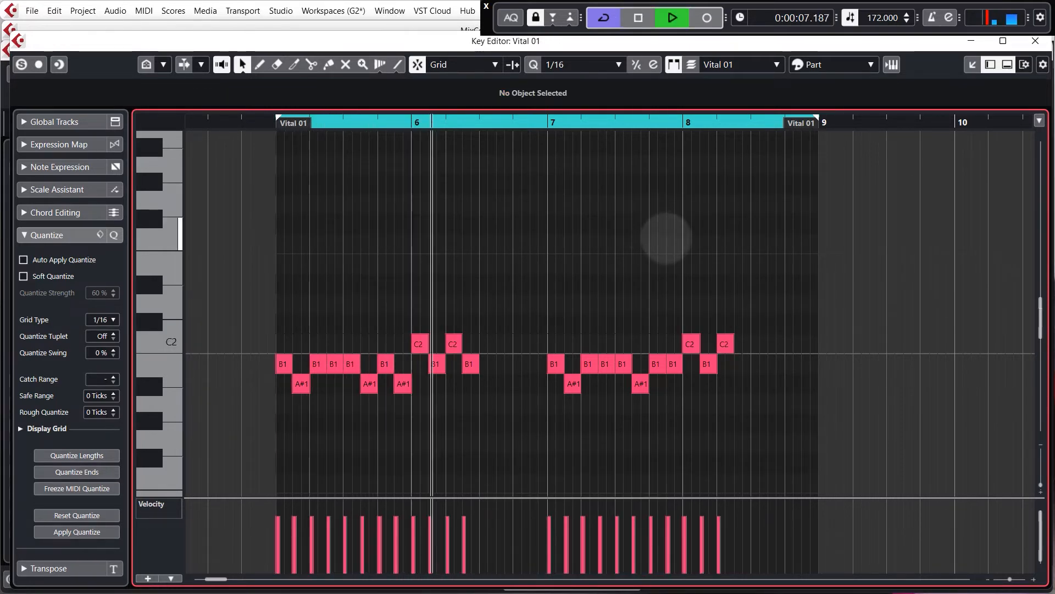
pyautogui.press('space')
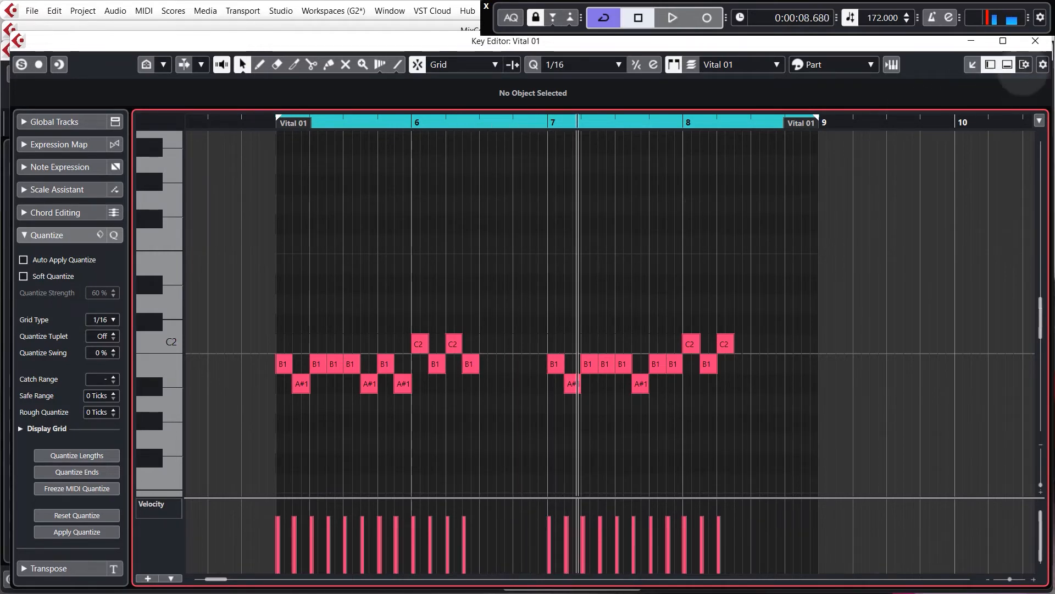
# Step: Close the Key Editor and open the Vital synth's interface from the Vital 01 track
pyautogui.click(1036, 40)
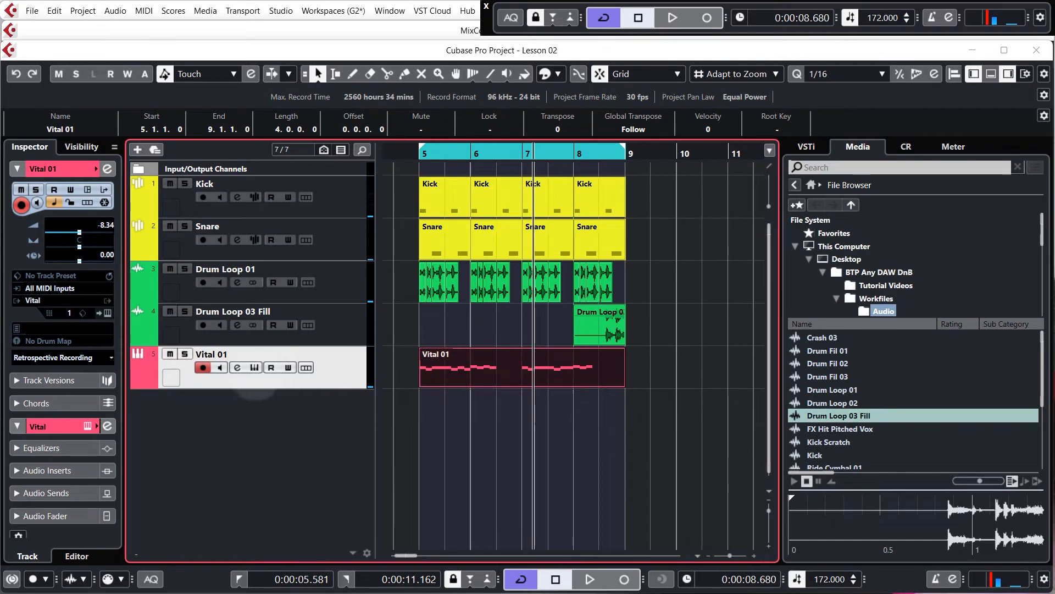
pyautogui.click(254, 368)
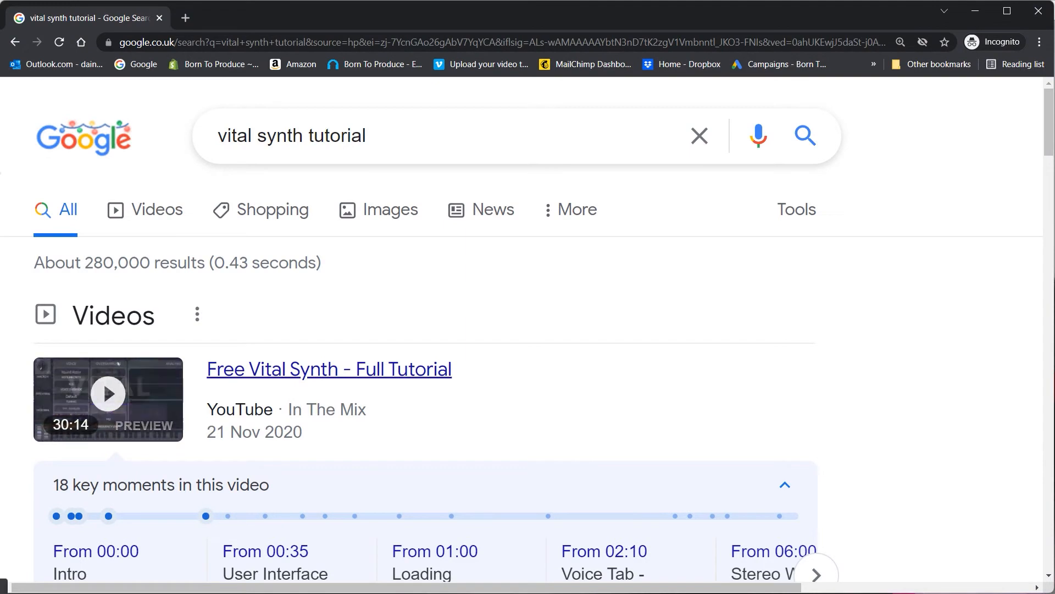
# Step: Look through the Google results for "vital synth tutorial" and open the Born To Produce VITAL Wavetable Synth tutorial page
pyautogui.click(440, 135)
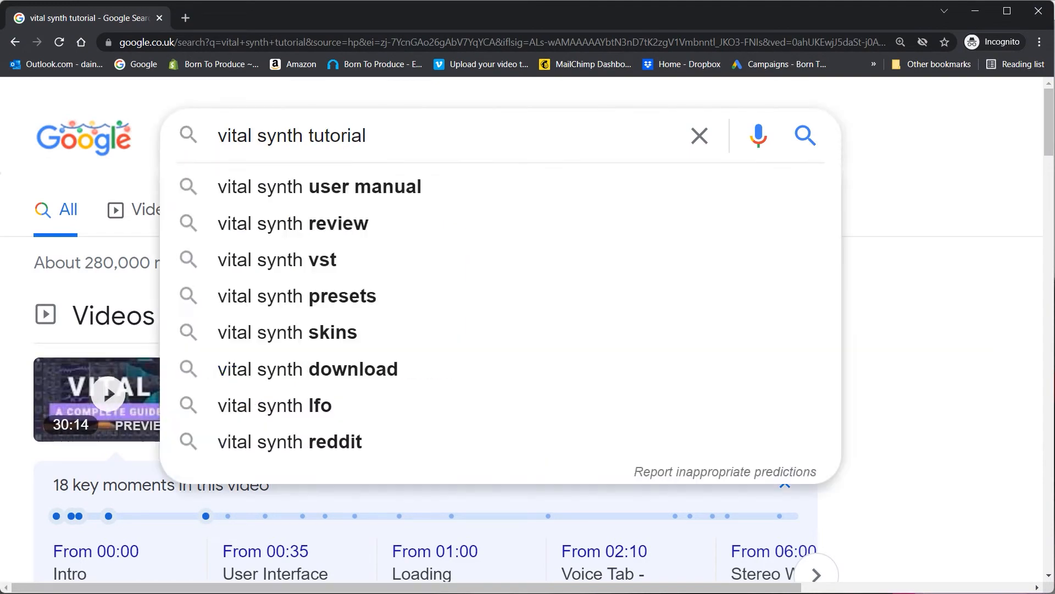
pyautogui.click(924, 231)
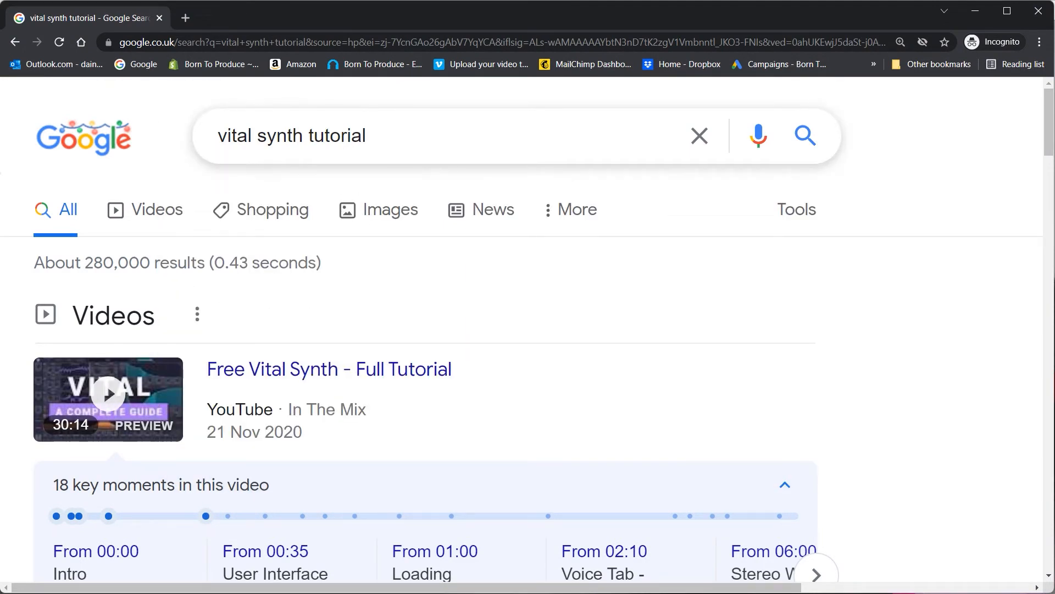
pyautogui.moveTo(238, 136); pyautogui.dragTo(218, 136)
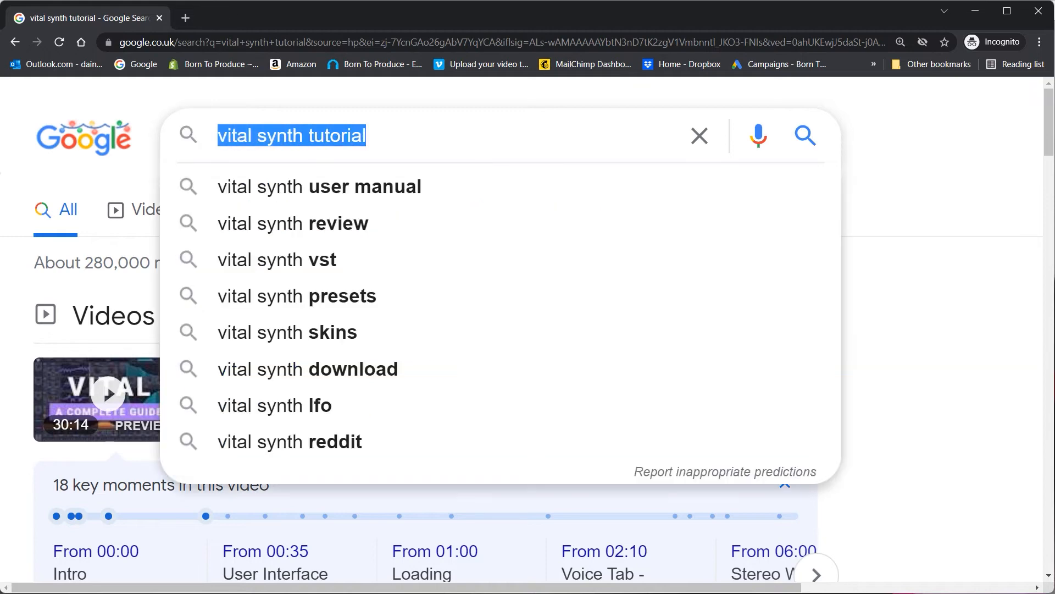
pyautogui.click(924, 231)
pyautogui.scroll(-6, 528, 330)
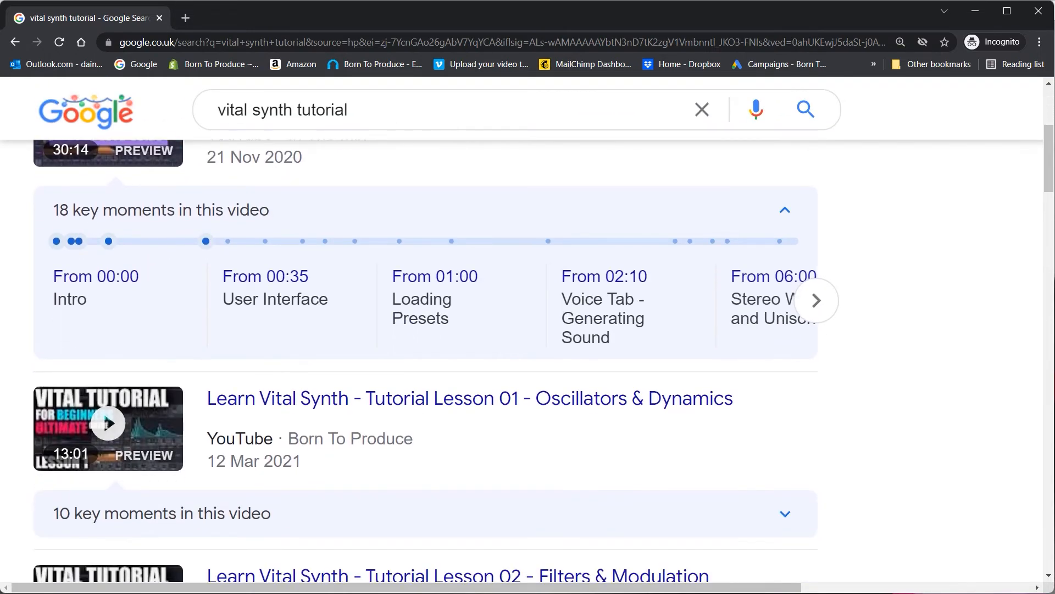
pyautogui.scroll(-15, 527, 357)
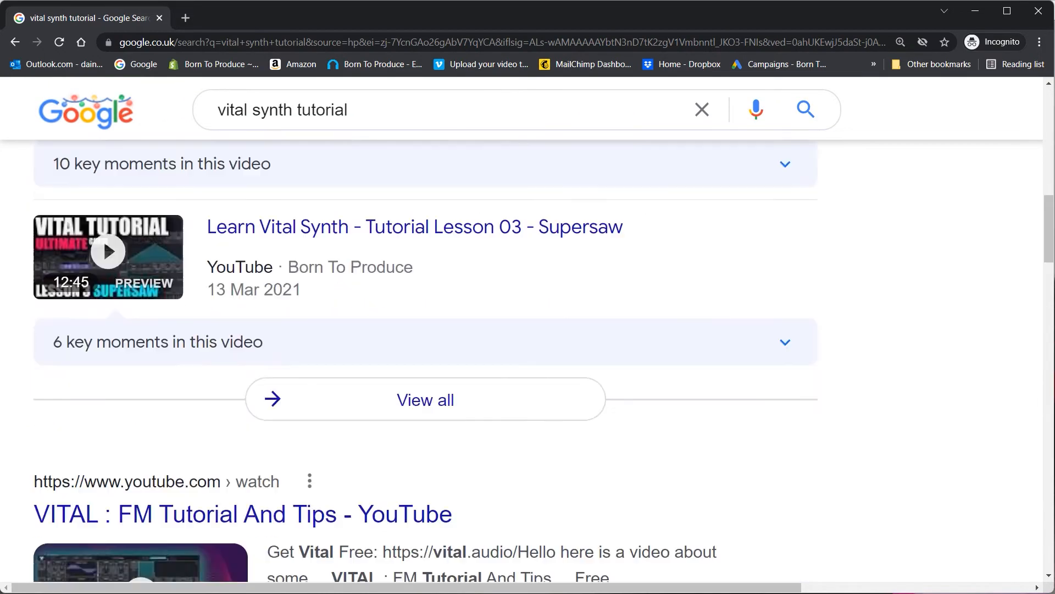
pyautogui.scroll(-4, 527, 357)
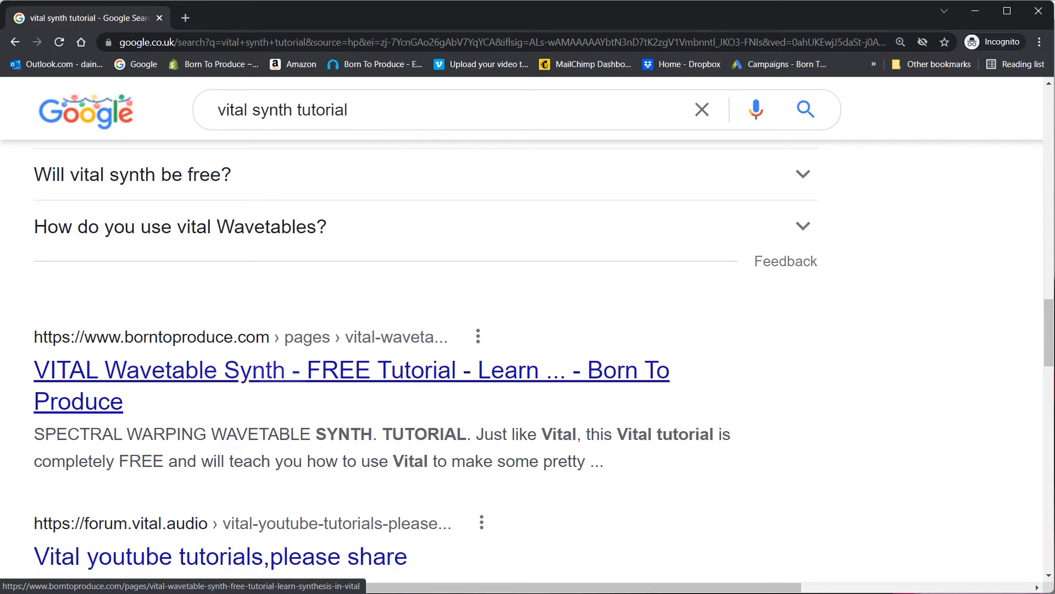
pyautogui.scroll(-8, 527, 329)
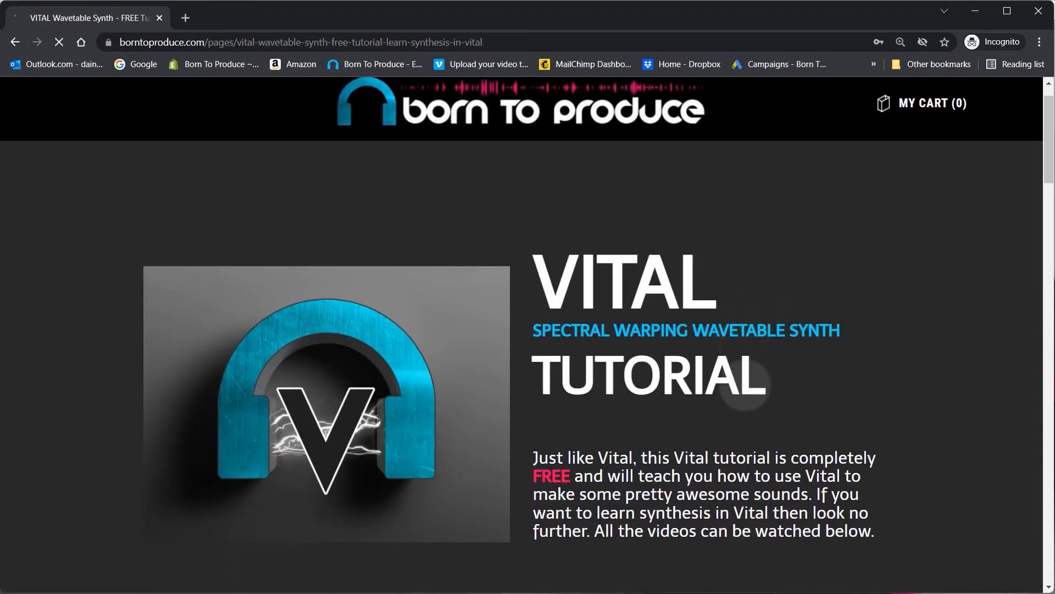
# Step: Look over the Vital lessons on the Born To Produce tutorial page and close the browser
pyautogui.scroll(-14, 527, 330)
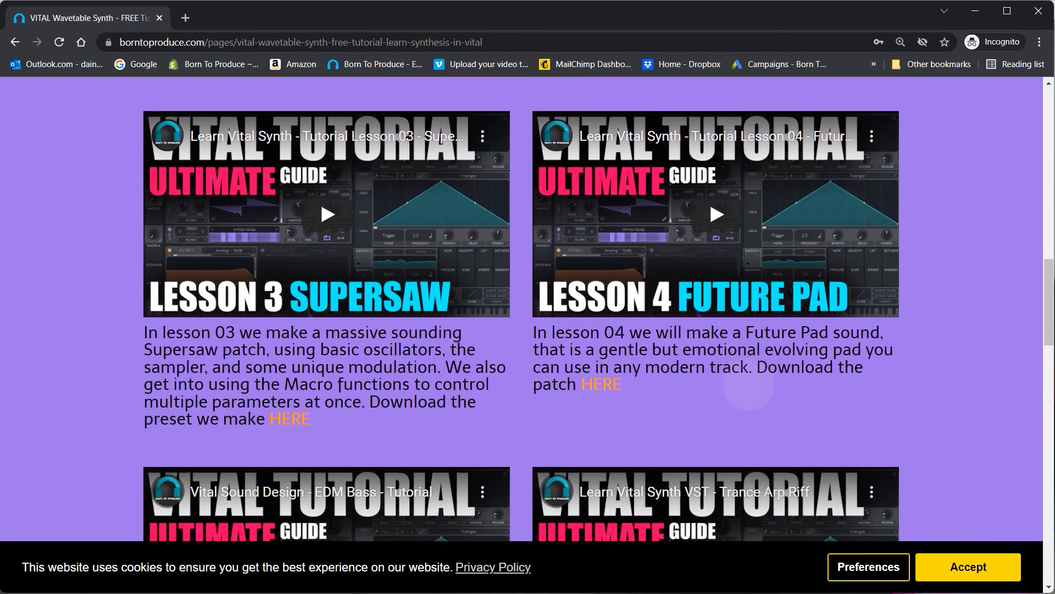
pyautogui.scroll(-11, 750, 393)
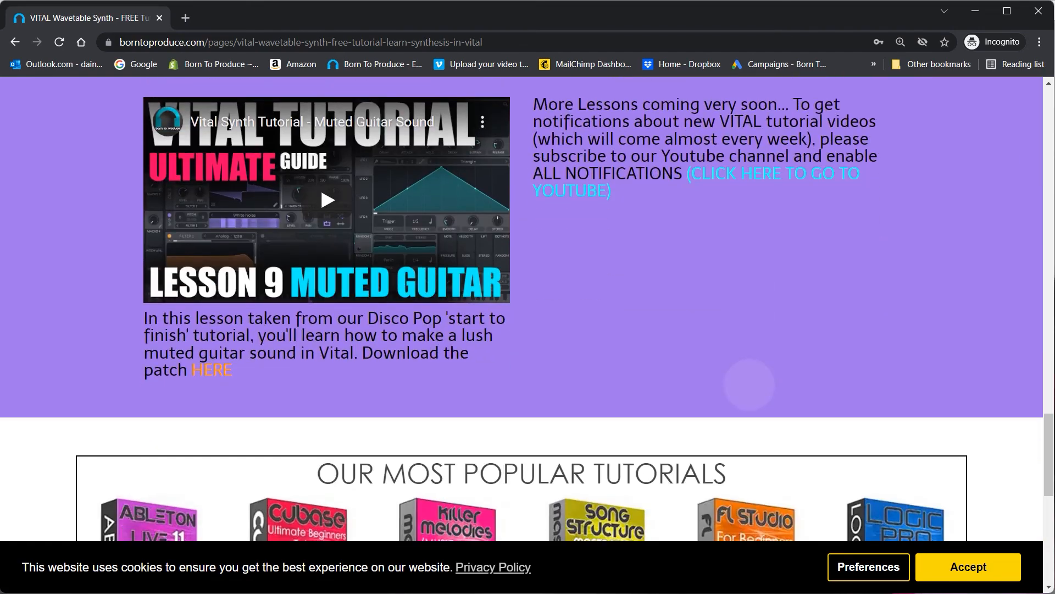
pyautogui.scroll(15, 750, 393)
pyautogui.scroll(9, 750, 384)
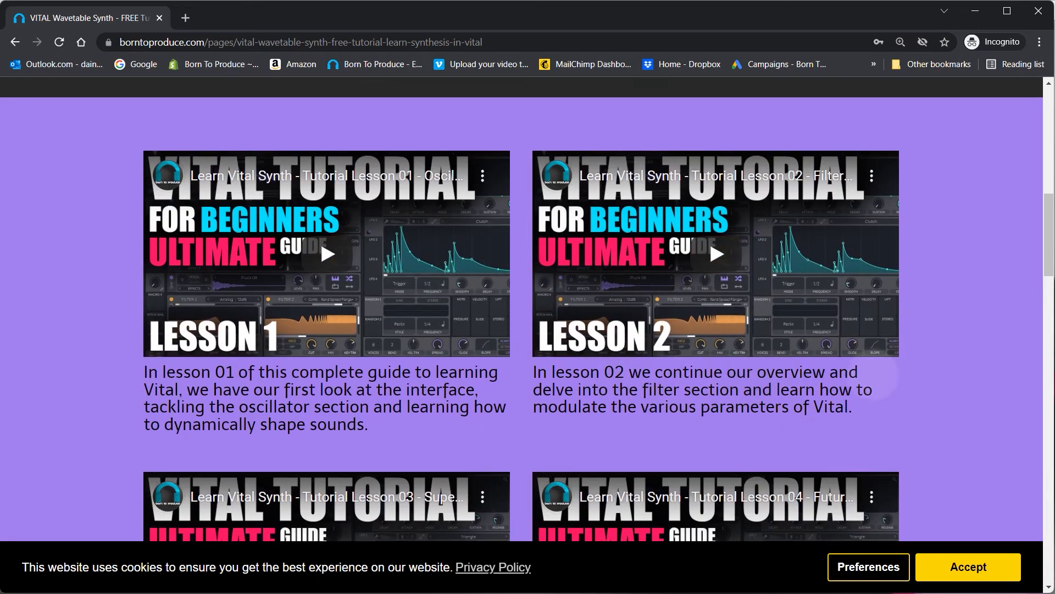
pyautogui.scroll(-7, 651, 354)
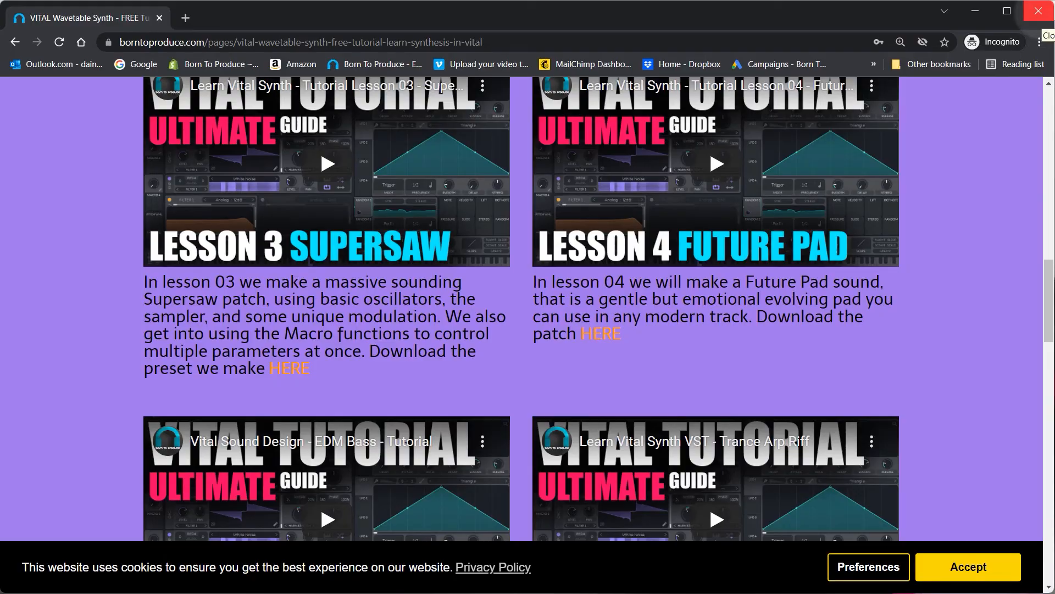
pyautogui.click(1038, 11)
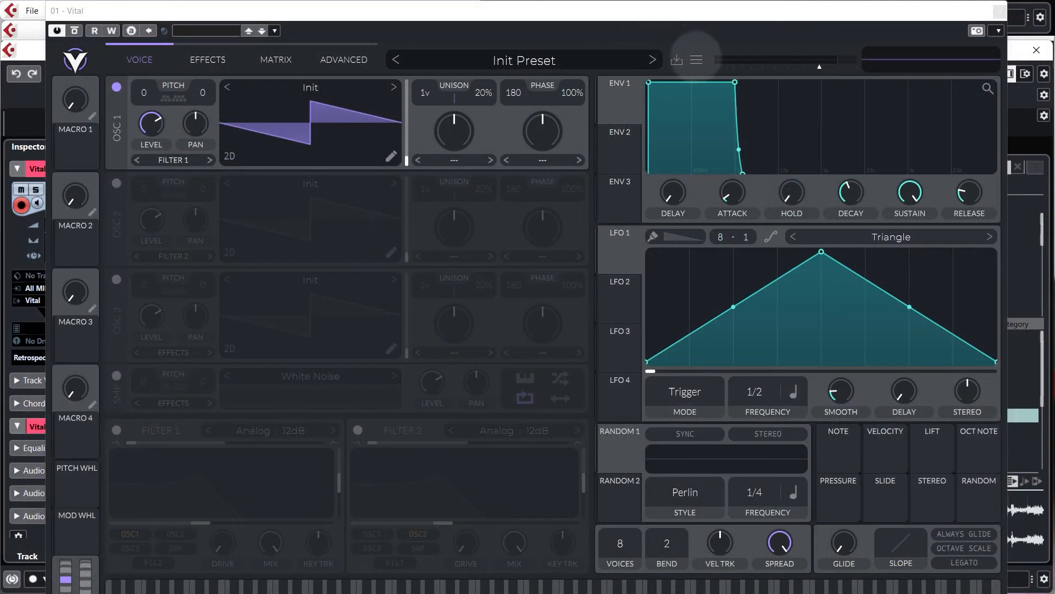
# Step: Load the external preset BTP - Bass - Top Wonker.vital from the BTP Any DAW DnB Workfiles' Vital Patches folder and close the synth window
pyautogui.click(696, 59)
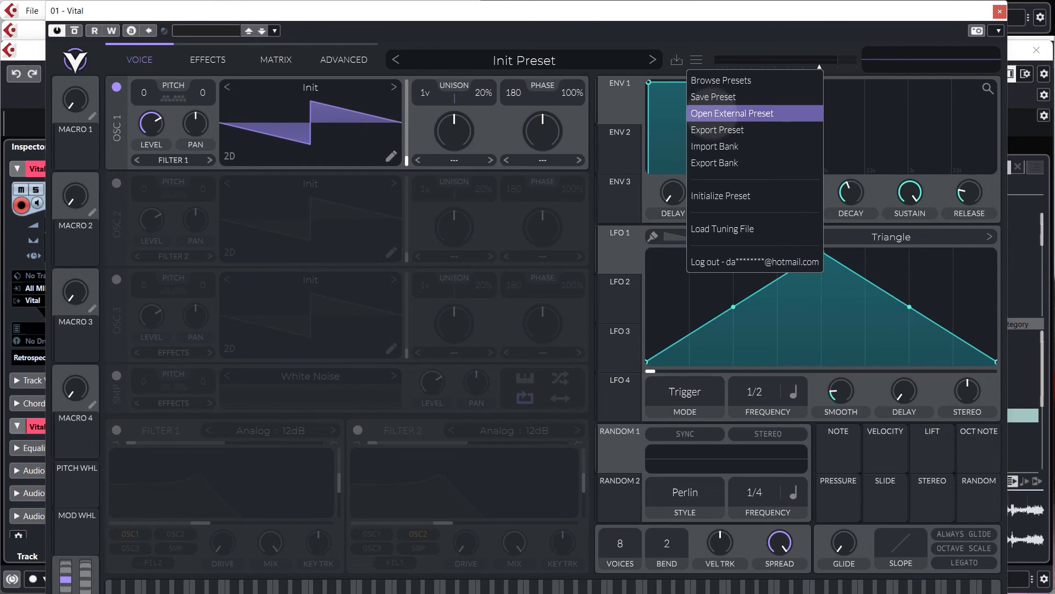
pyautogui.click(731, 113)
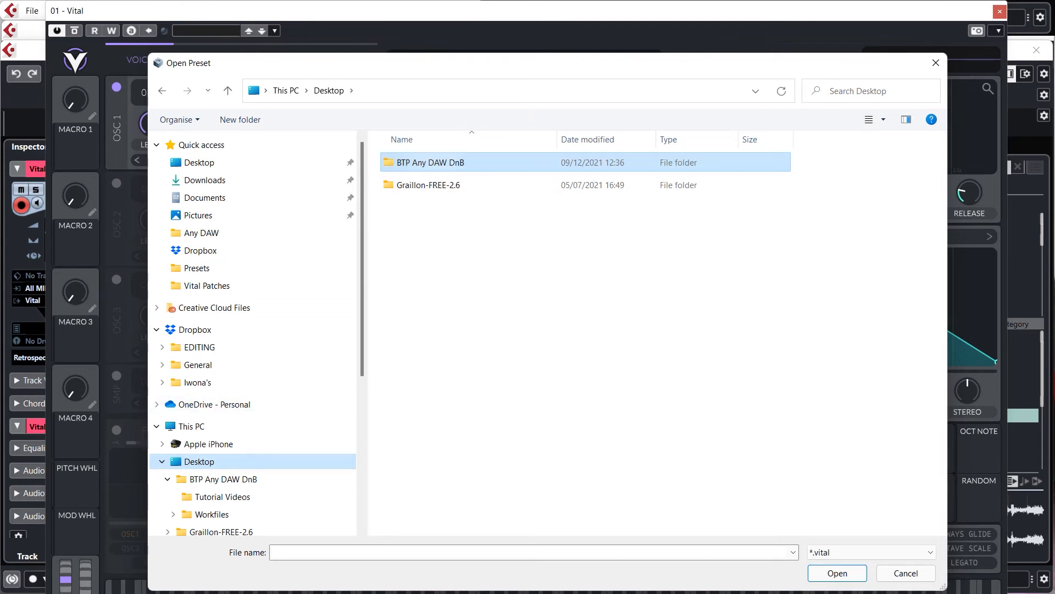
pyautogui.doubleClick(431, 162)
pyautogui.doubleClick(418, 184)
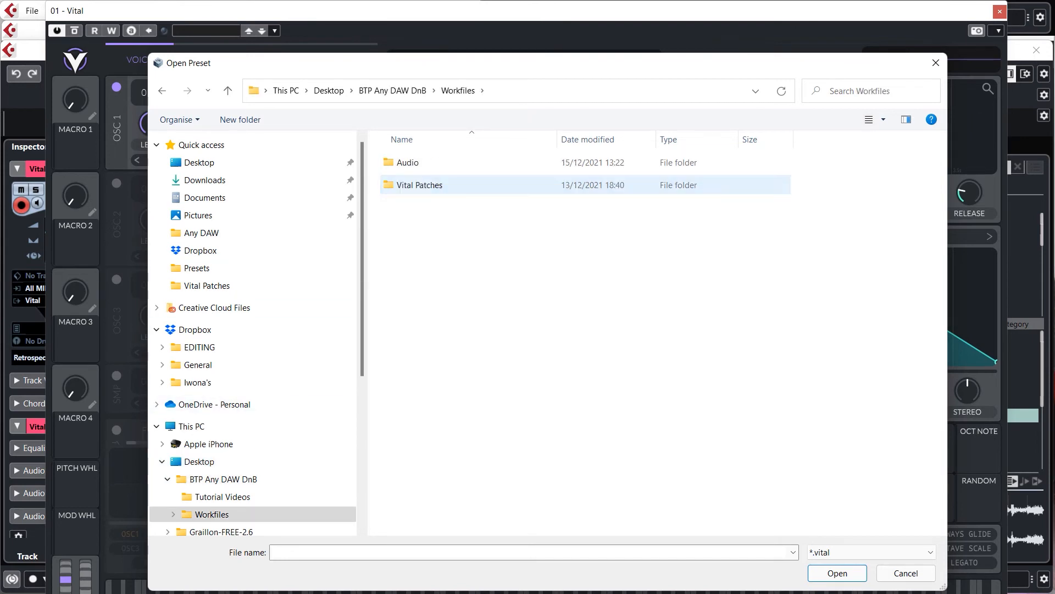
pyautogui.doubleClick(417, 185)
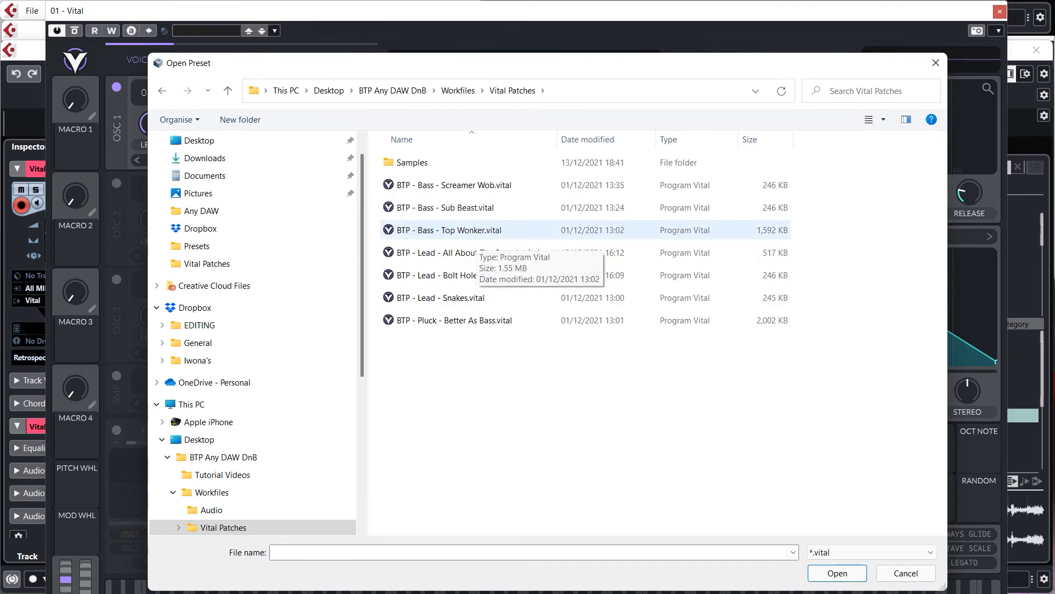
pyautogui.doubleClick(473, 230)
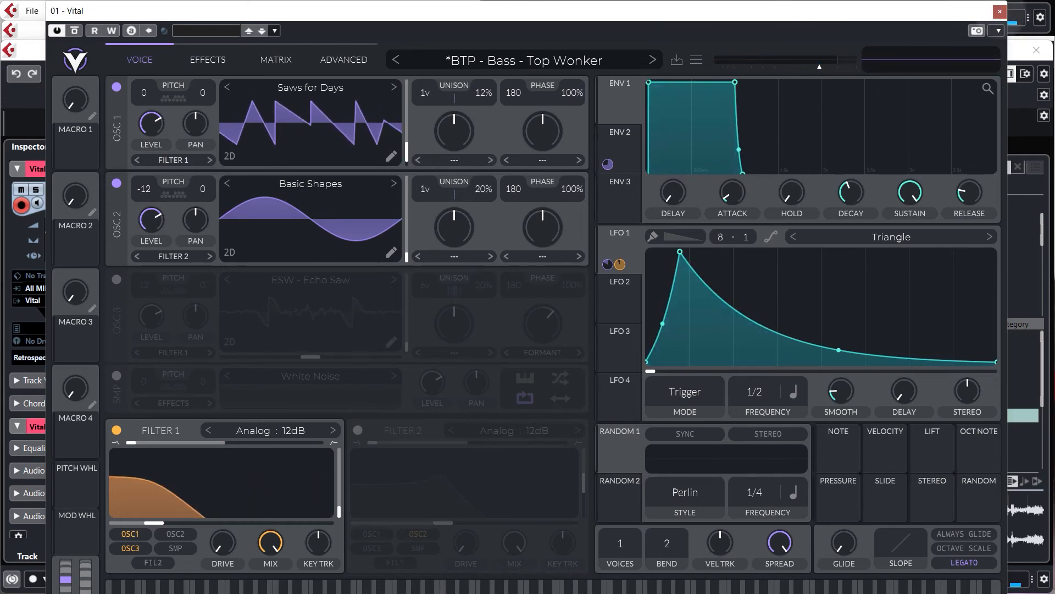
pyautogui.click(1000, 11)
# Step: Play the bassline with the drums from the start of bar 5 and stop within the same bar
pyautogui.click(416, 155)
pyautogui.press('space')
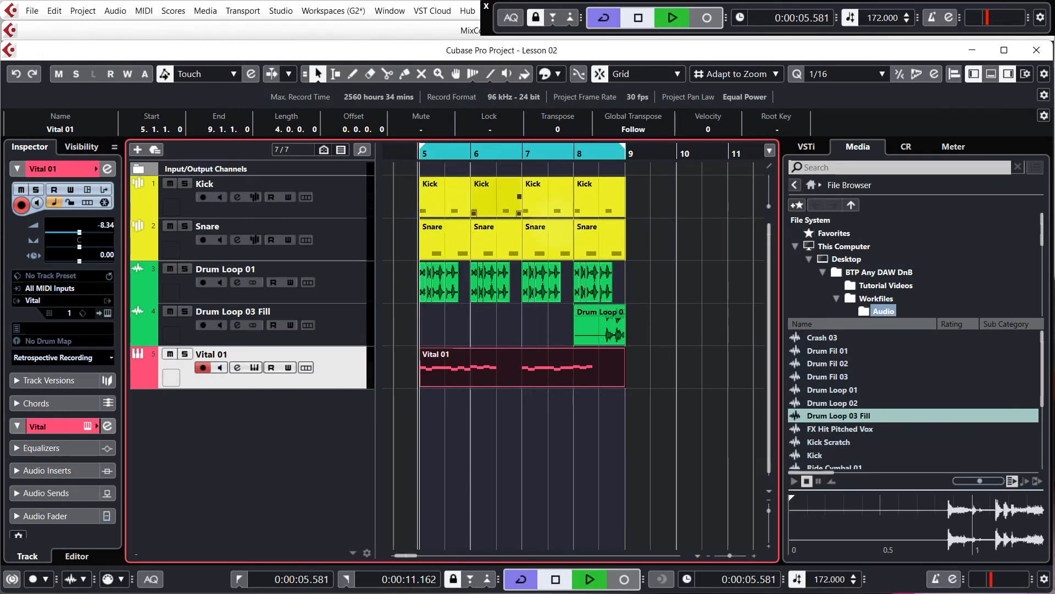
pyautogui.press('space')
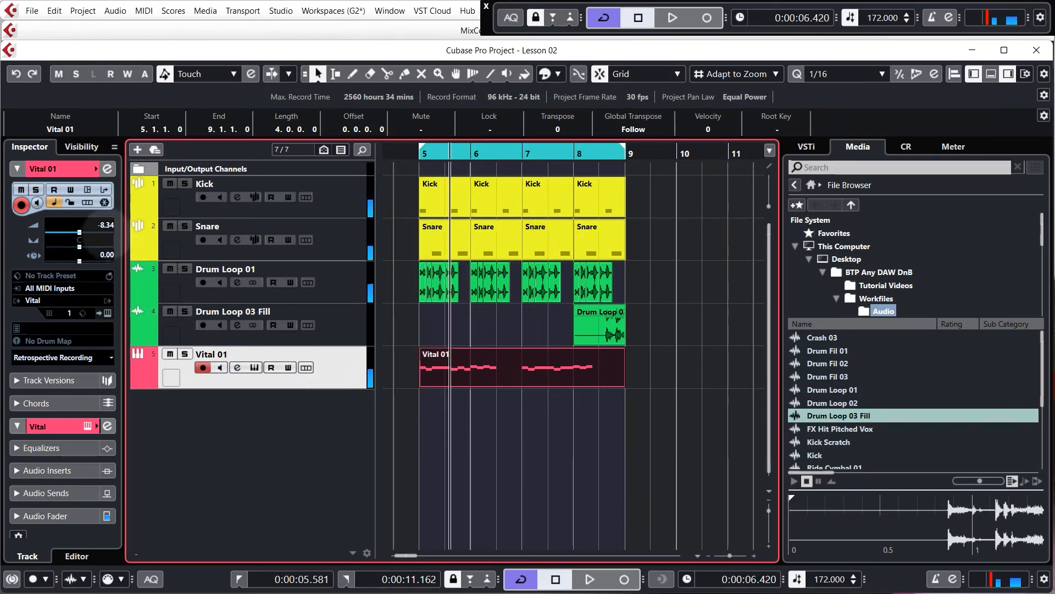
# Step: Lower the Vital 01 track's volume to -16.7, play the loop into bar 8 and deselect the Vital part
pyautogui.moveTo(80, 233); pyautogui.dragTo(72, 232)
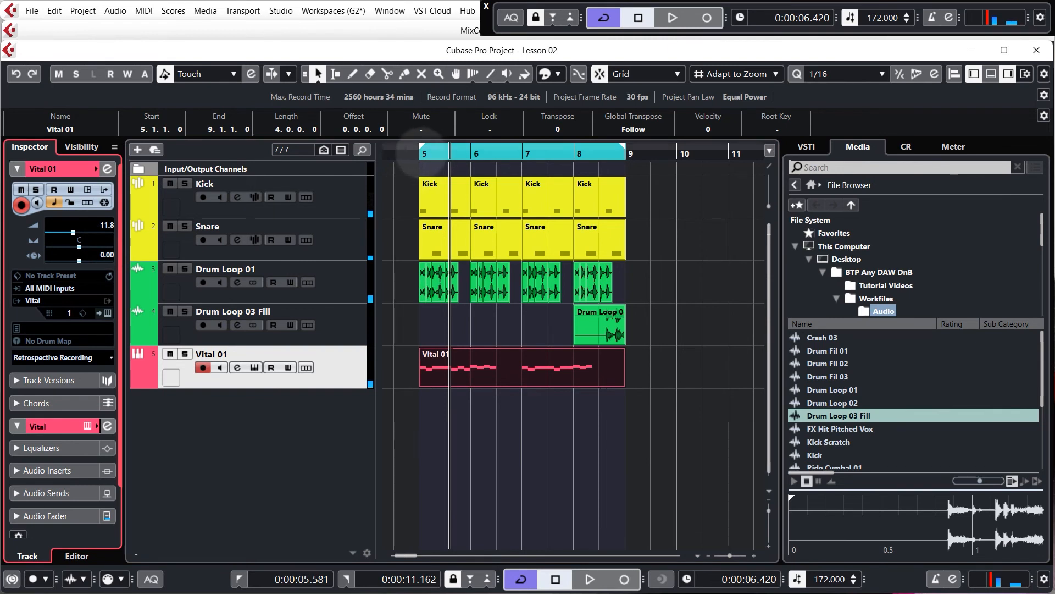
pyautogui.press('space')
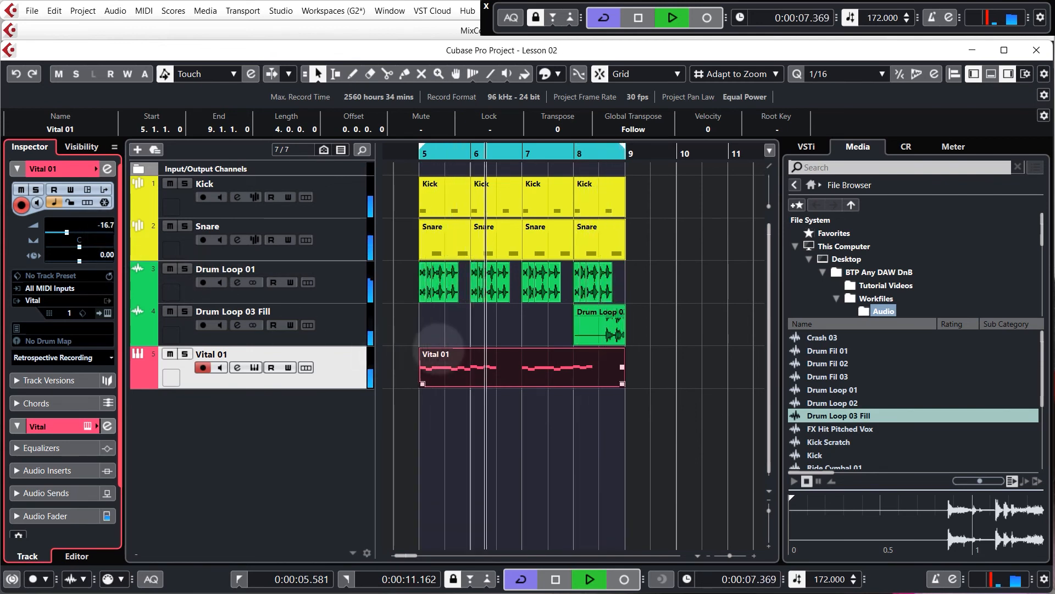
pyautogui.click(406, 327)
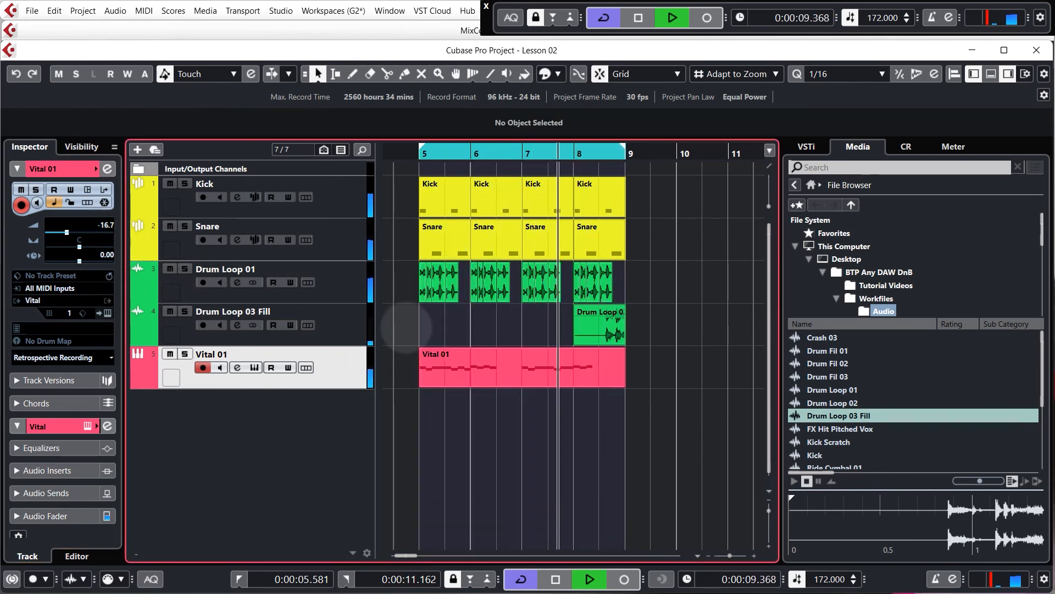
pyautogui.press('space')
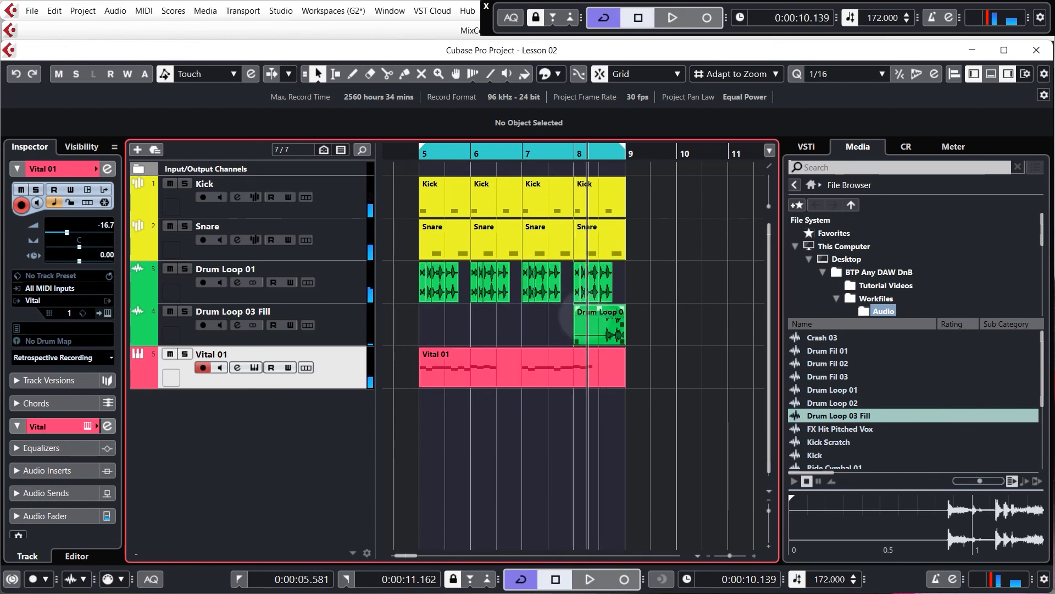